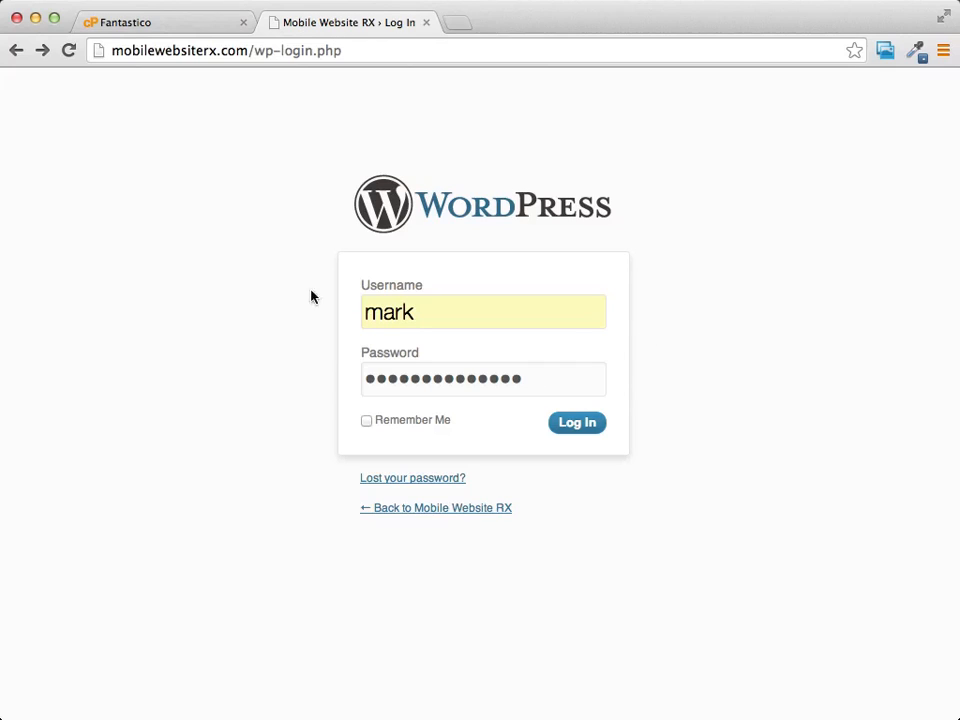
- Check the admin login details on the Fantastico installation page, and log in to the WordPress admin area with the prefilled credentials
click(188, 24)
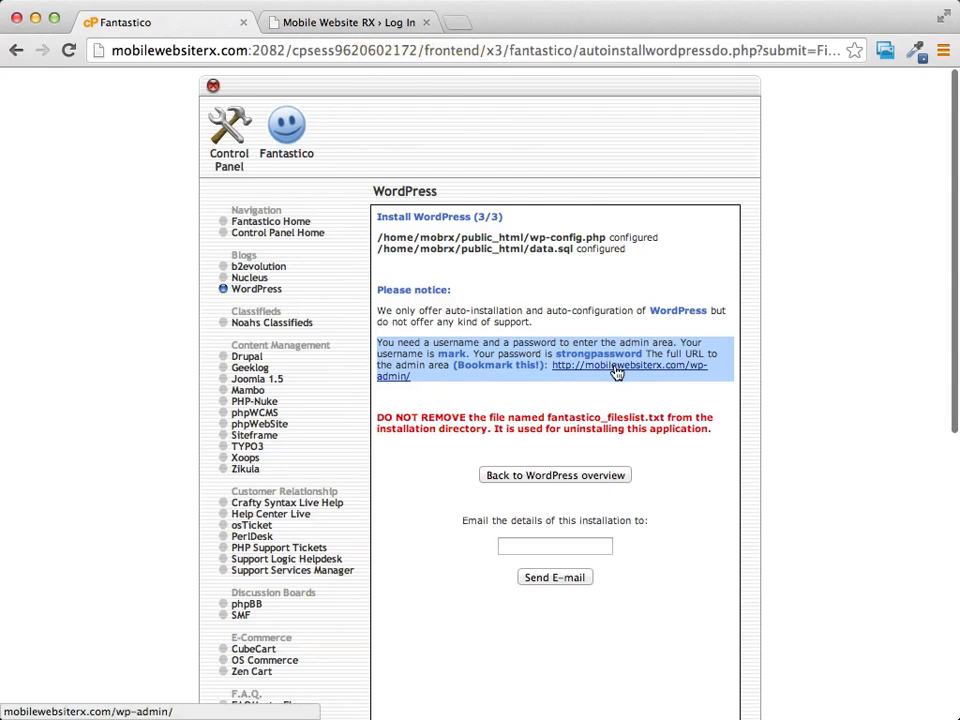
click(343, 24)
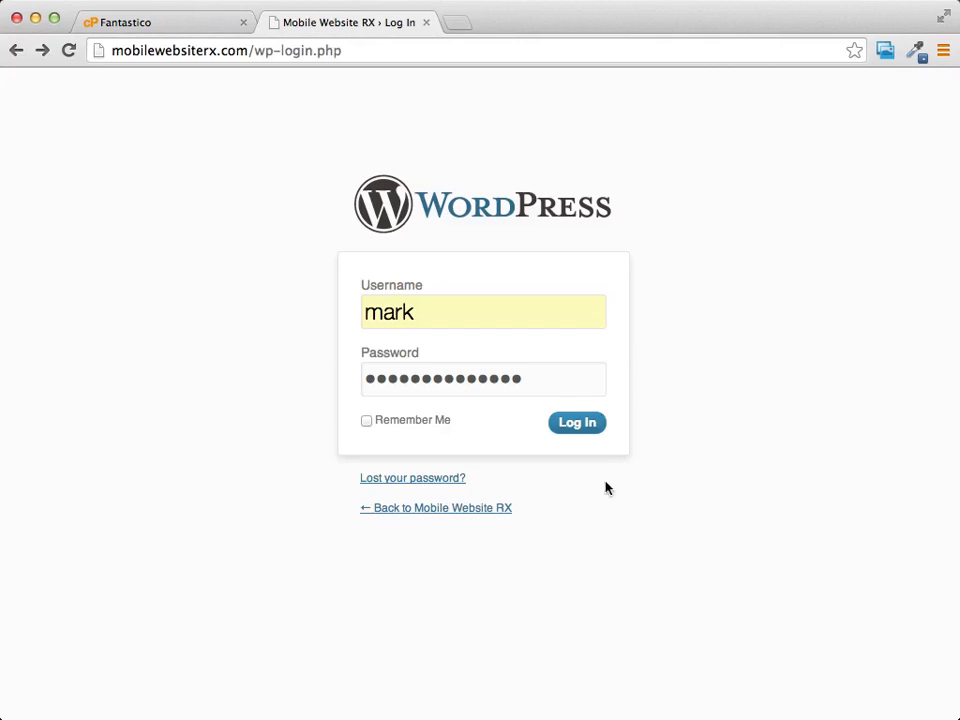
click(570, 427)
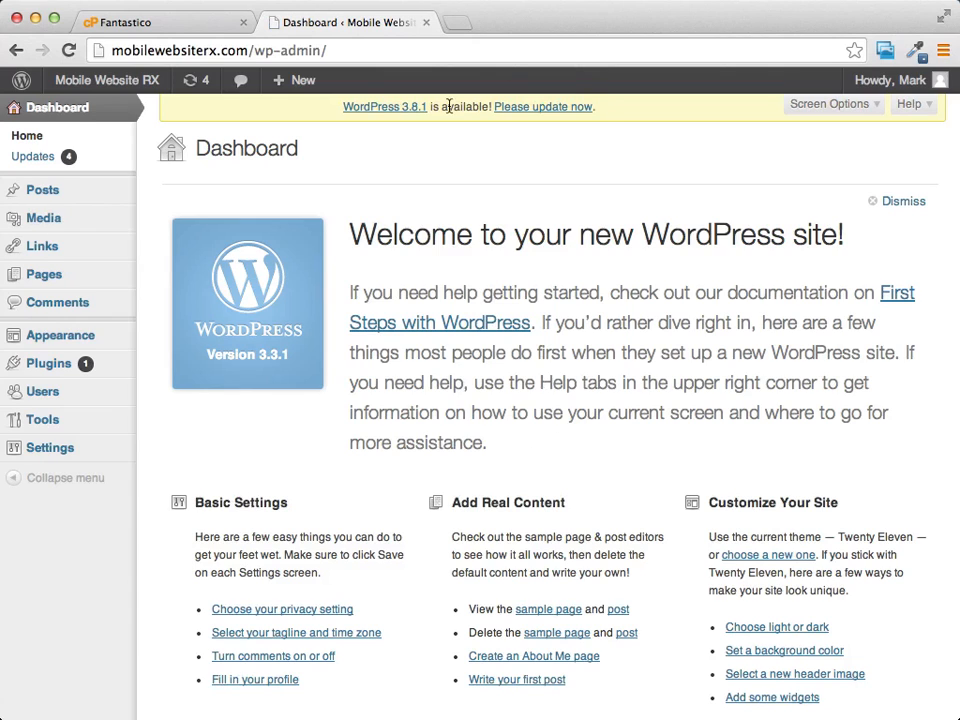
- Update the WordPress installation automatically to version 3.8.1 and highlight the welcome heading on the About page
scroll(465, 257, down, 1)
scroll(561, 330, up, 1)
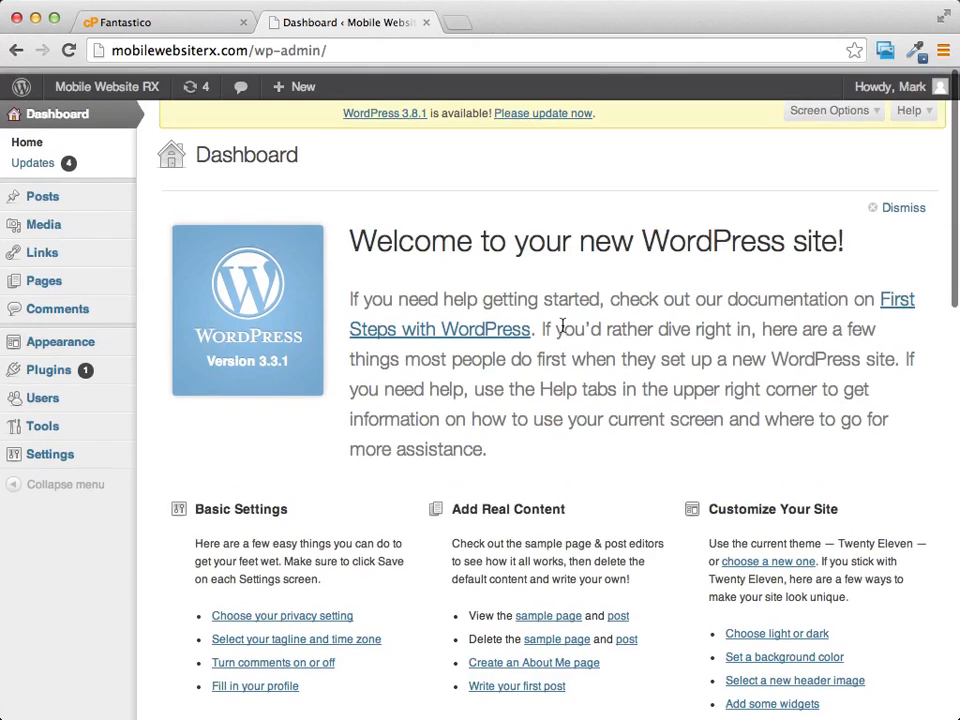
scroll(563, 324, down, 2)
scroll(563, 324, up, 2)
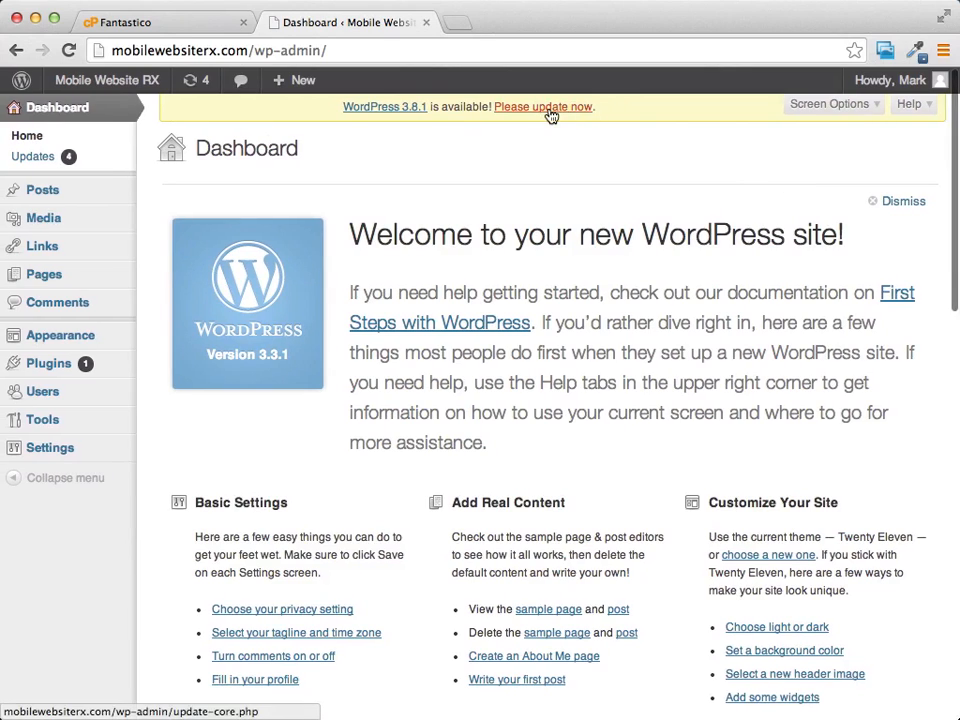
click(545, 106)
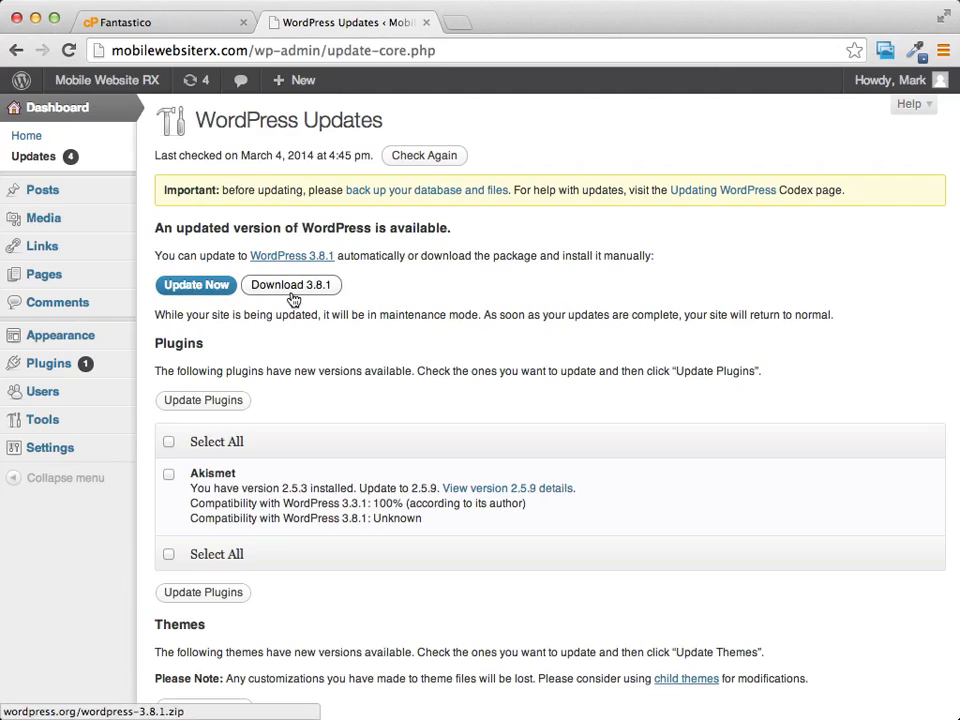
click(177, 289)
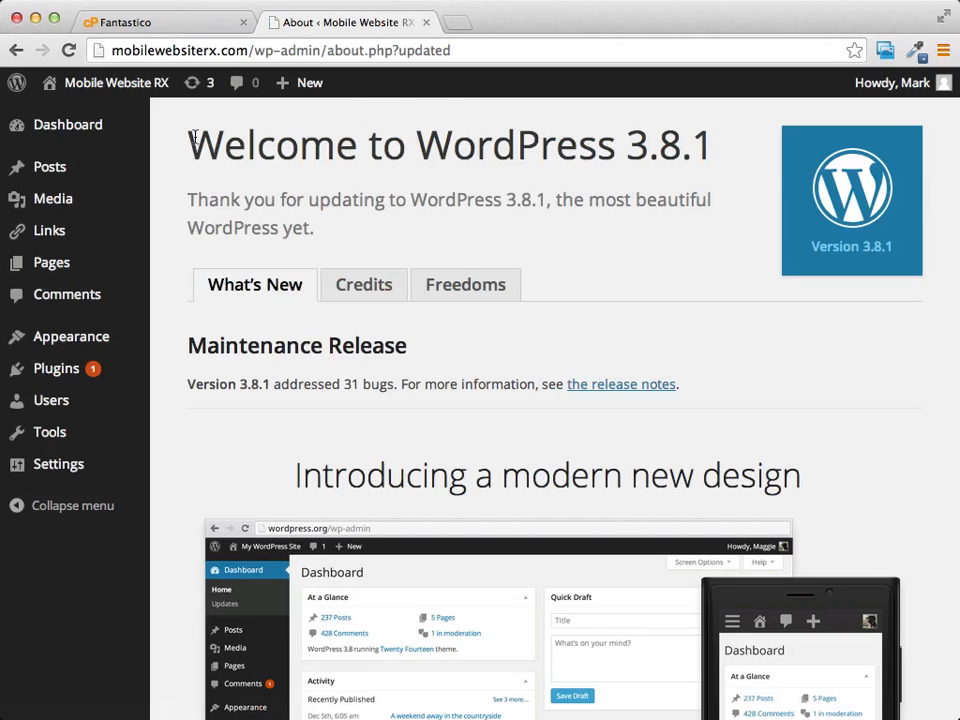
drag(189, 140, 707, 148)
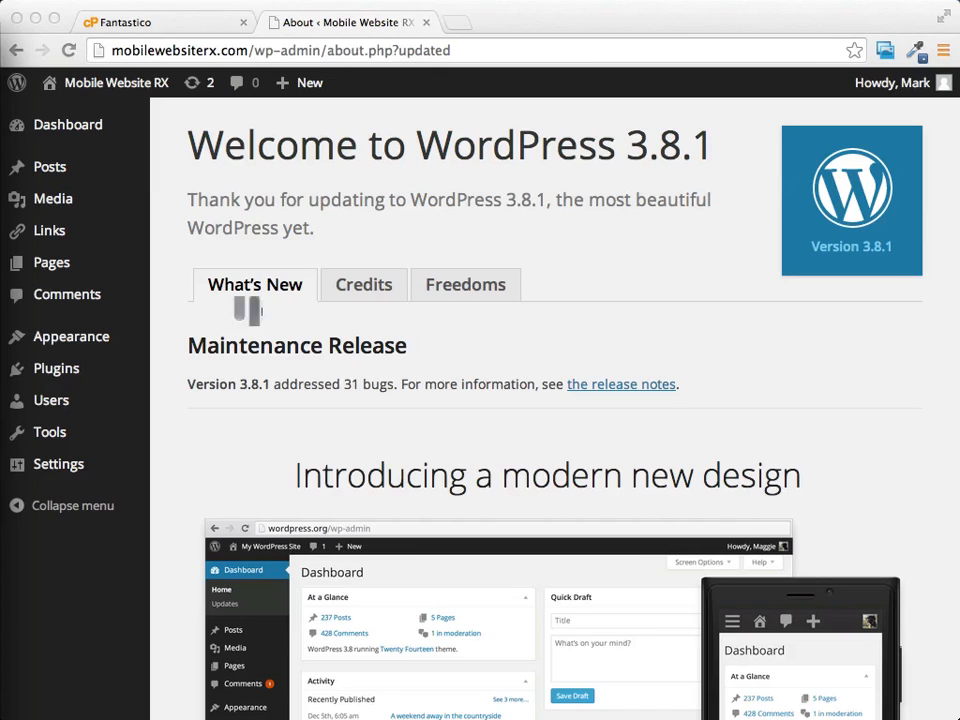
- Open the Permalink settings and highlight the /?p=123 ending of the Default structure's example URL
click(47, 474)
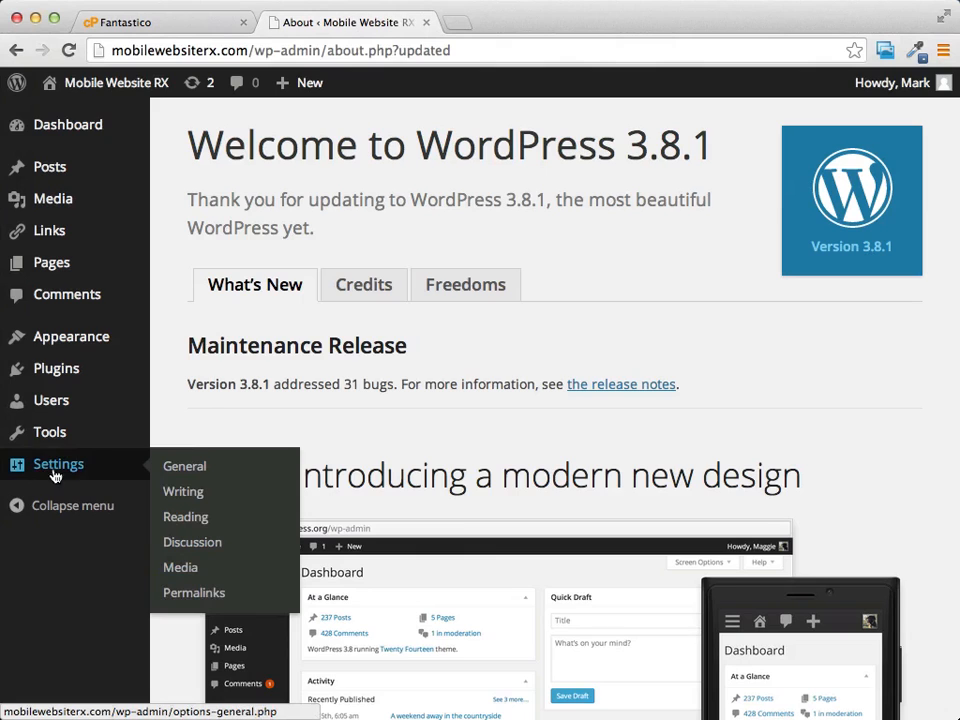
mouse_move(48, 127)
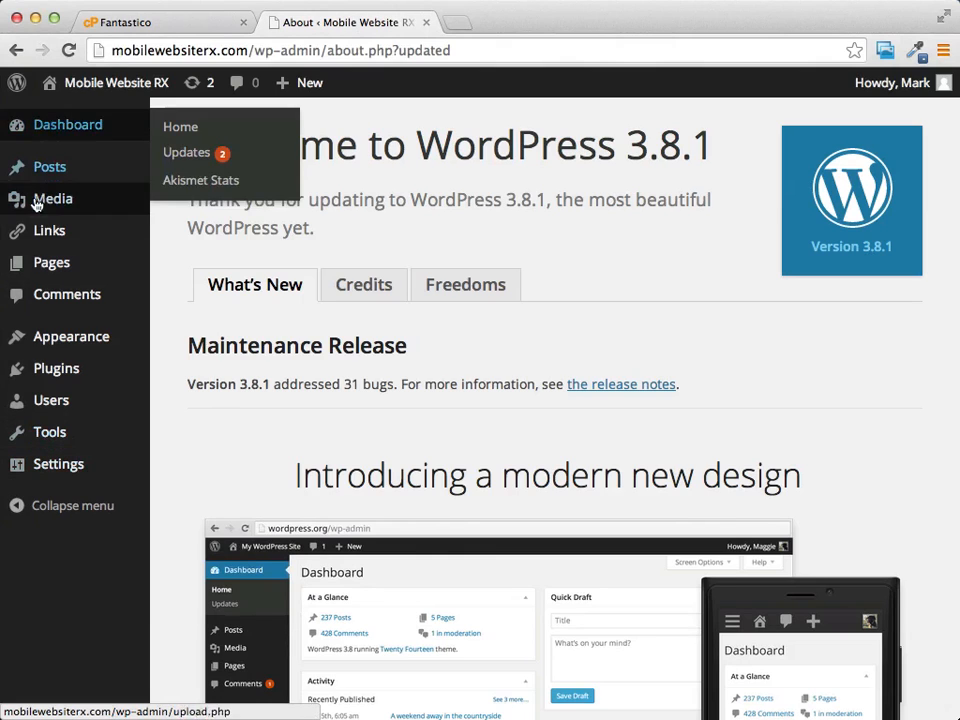
mouse_move(50, 471)
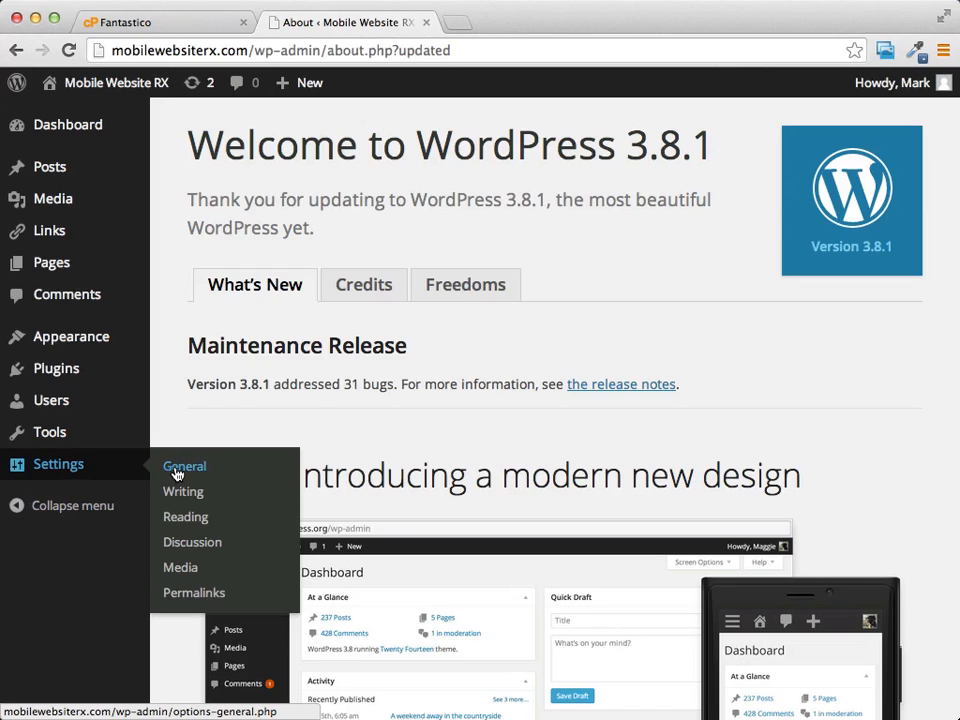
click(186, 595)
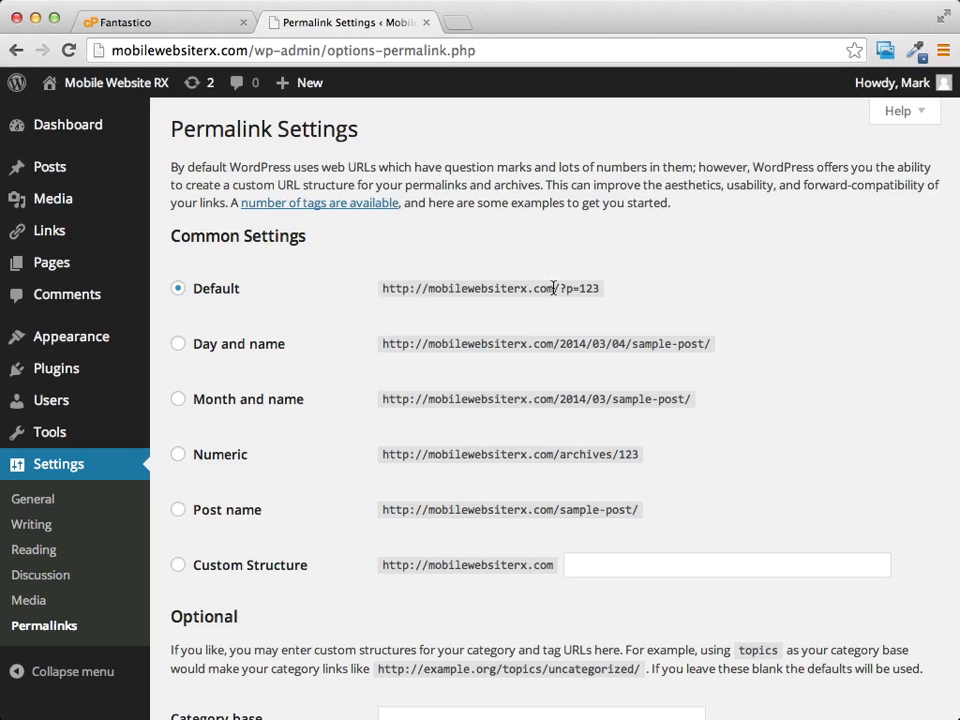
drag(553, 288, 635, 287)
click(553, 288)
drag(555, 288, 622, 287)
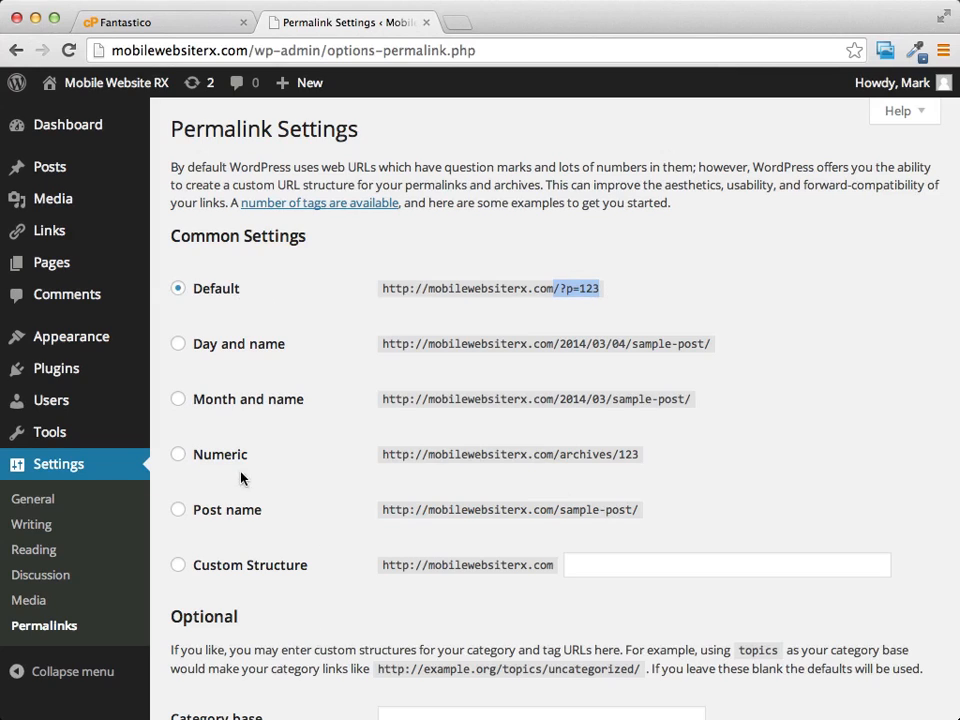
- Set the permalink structure to Post name and save the changes
click(179, 511)
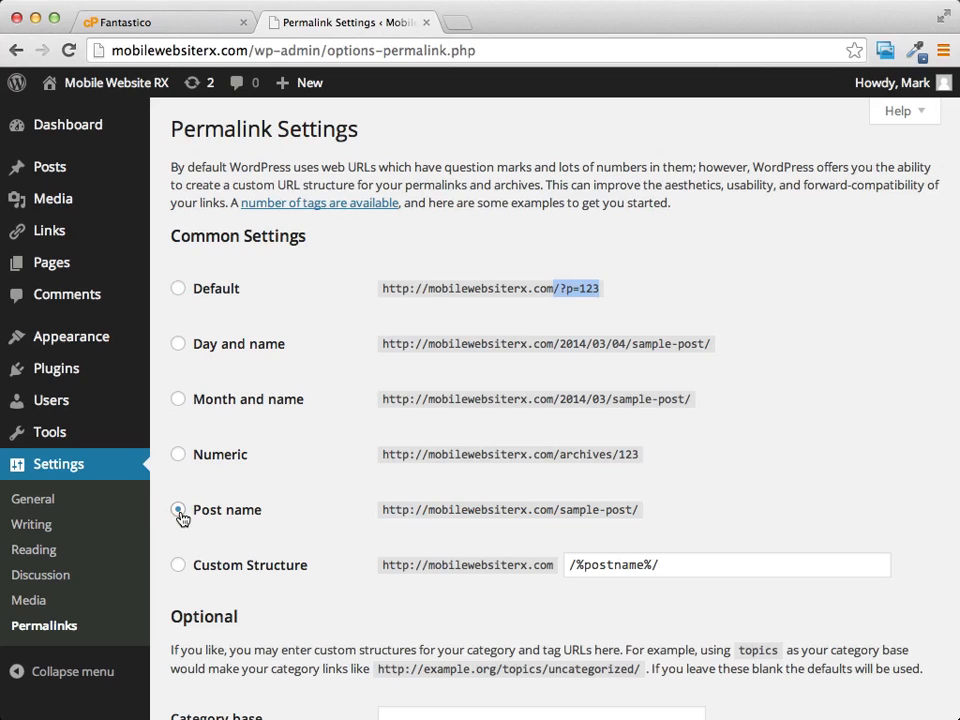
scroll(746, 277, down, 5)
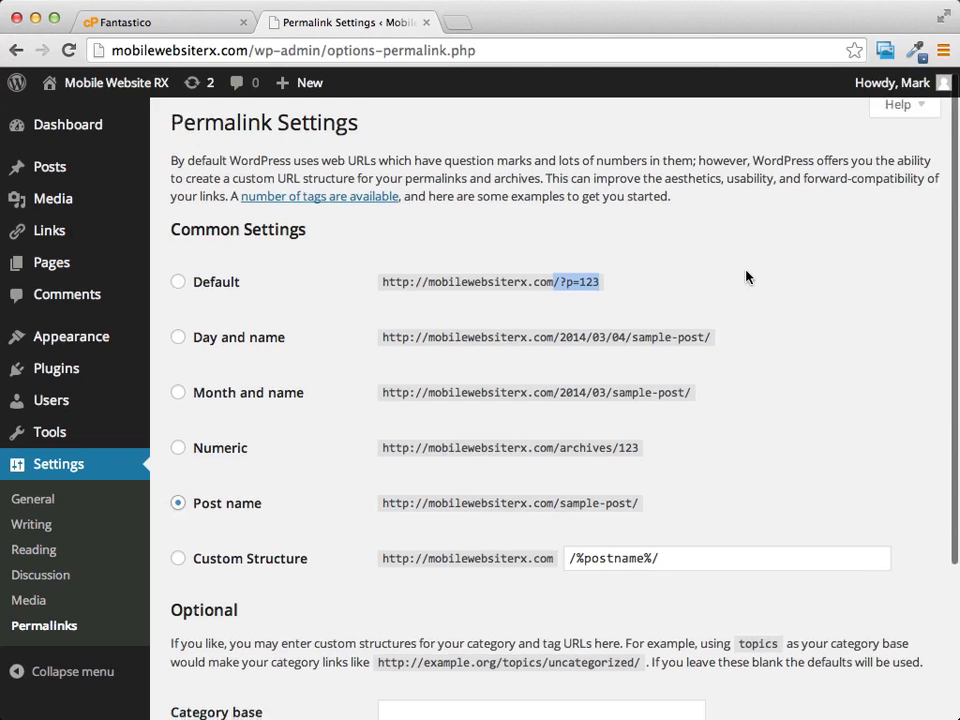
scroll(746, 277, up, 2)
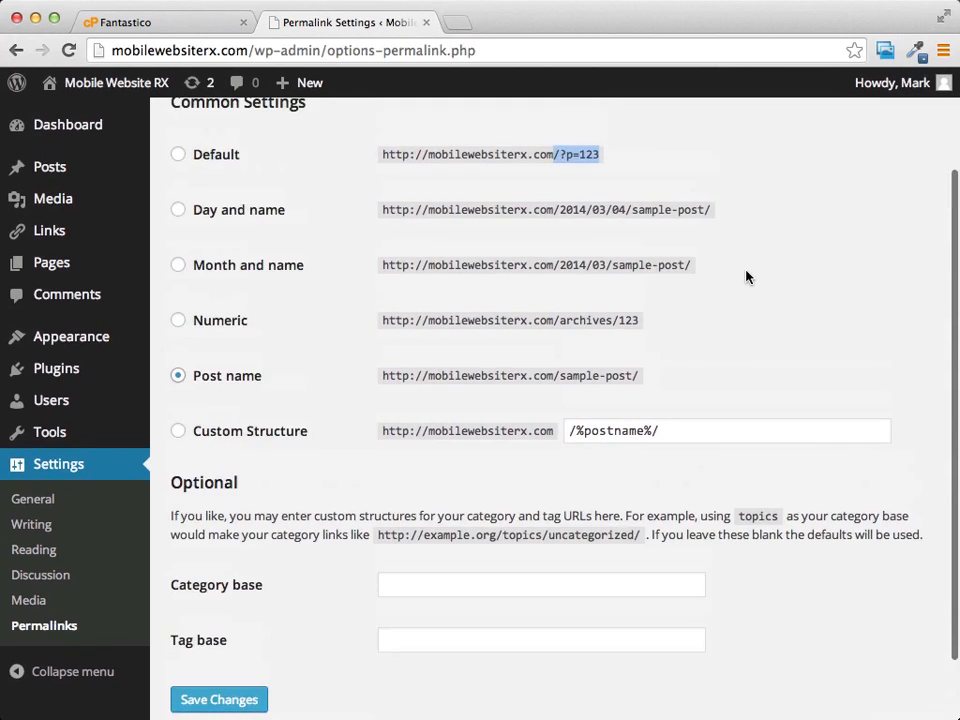
scroll(251, 431, down, 2)
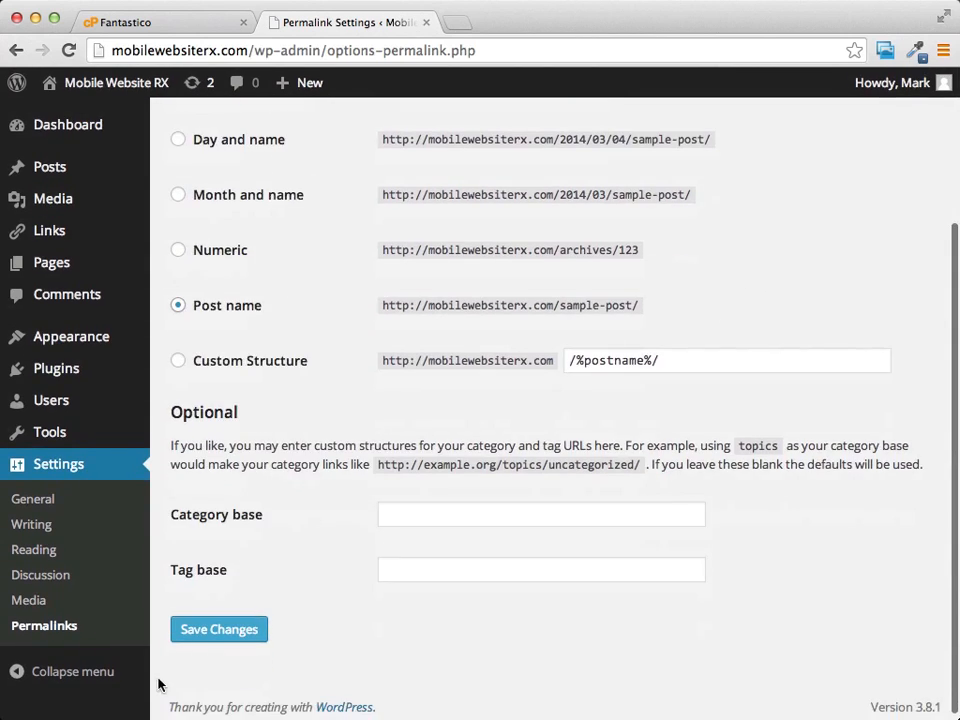
click(222, 628)
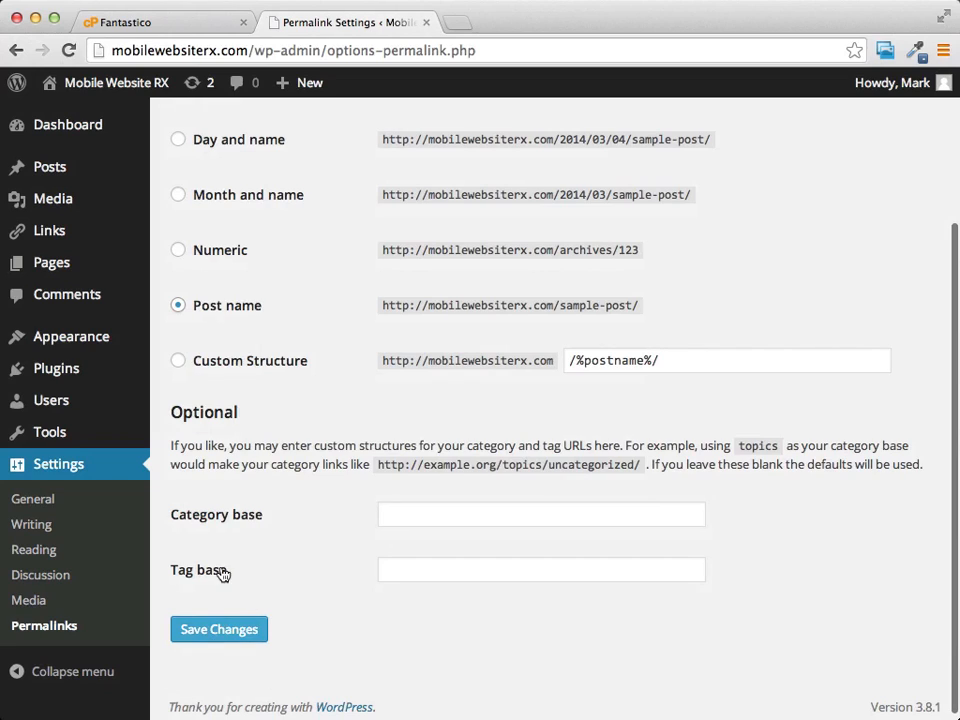
click(211, 630)
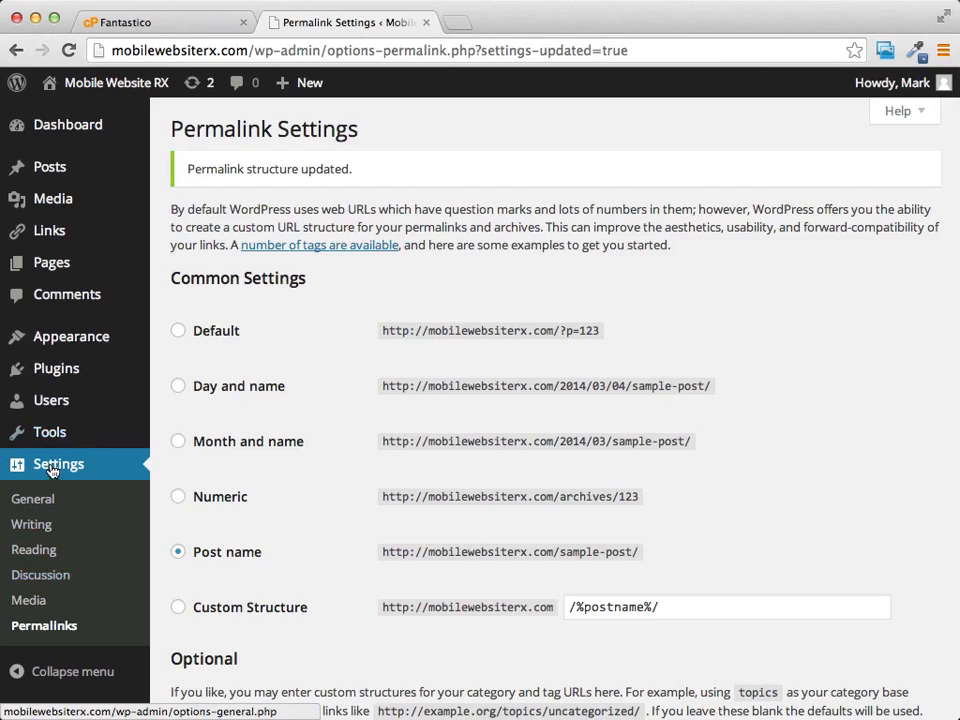
- In the Discussion settings, disallow comments on new articles and highlight the note about overriding settings for individual articles
click(34, 580)
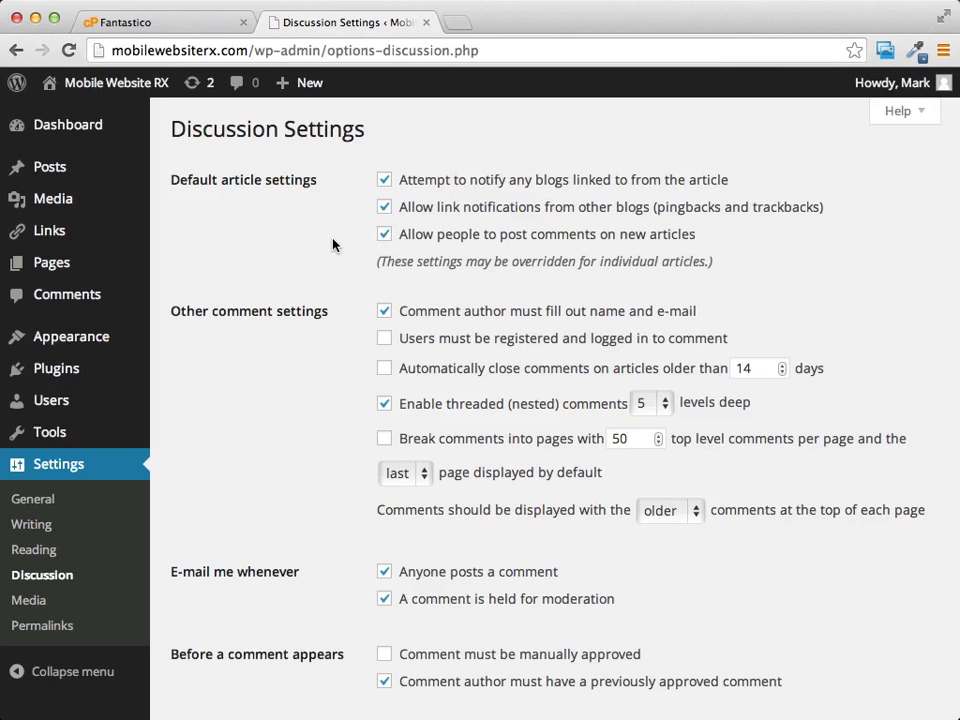
click(386, 237)
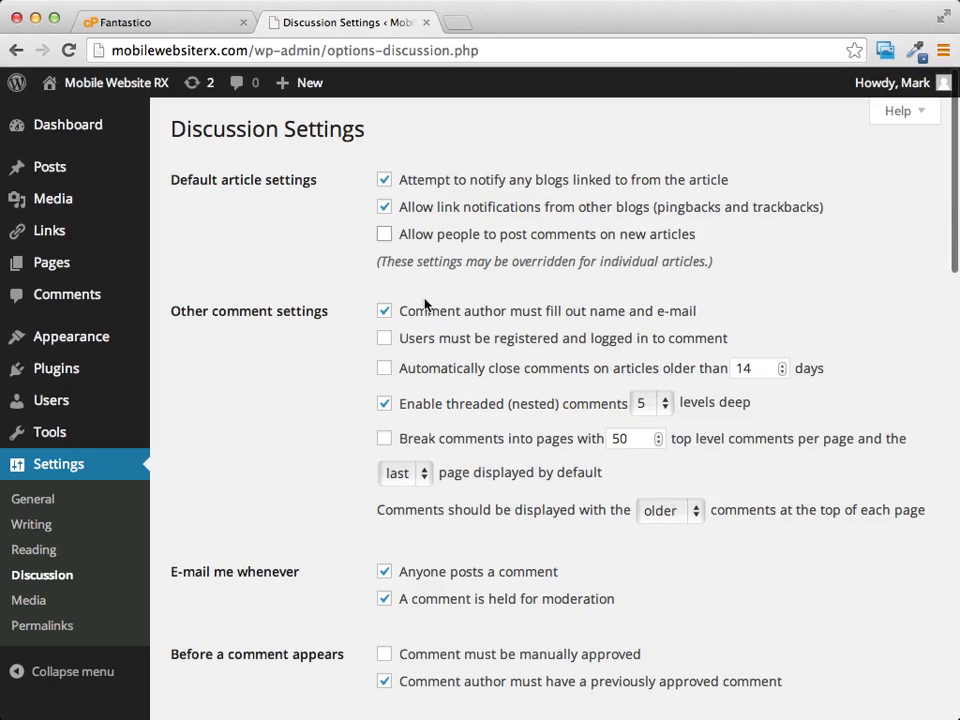
drag(376, 264, 720, 264)
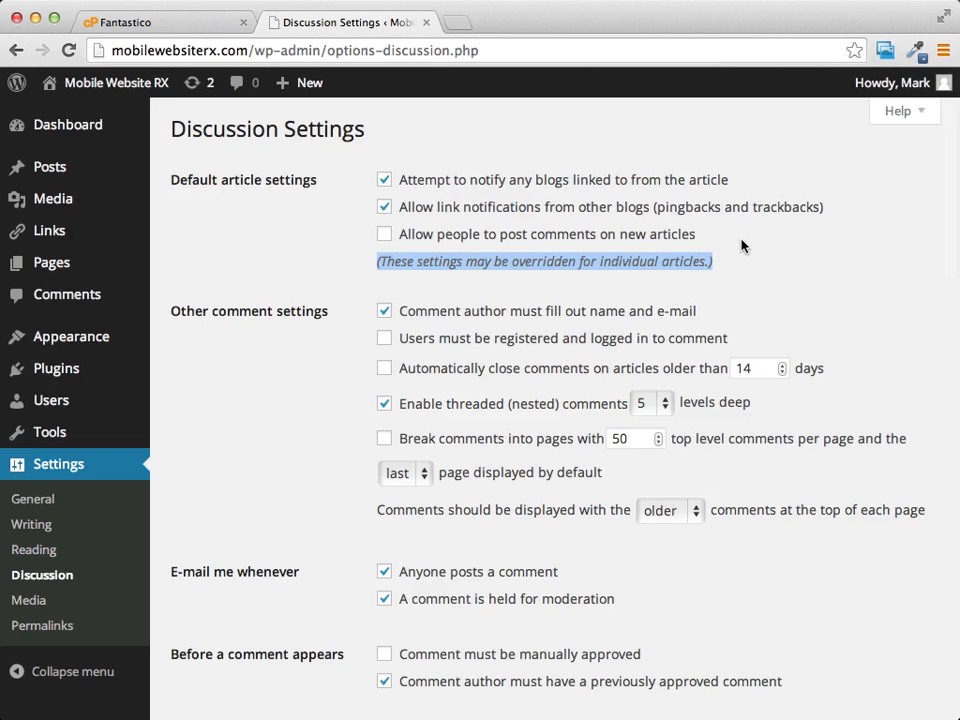
- Save the changed Discussion settings and check that they were stored
scroll(744, 244, down, 3)
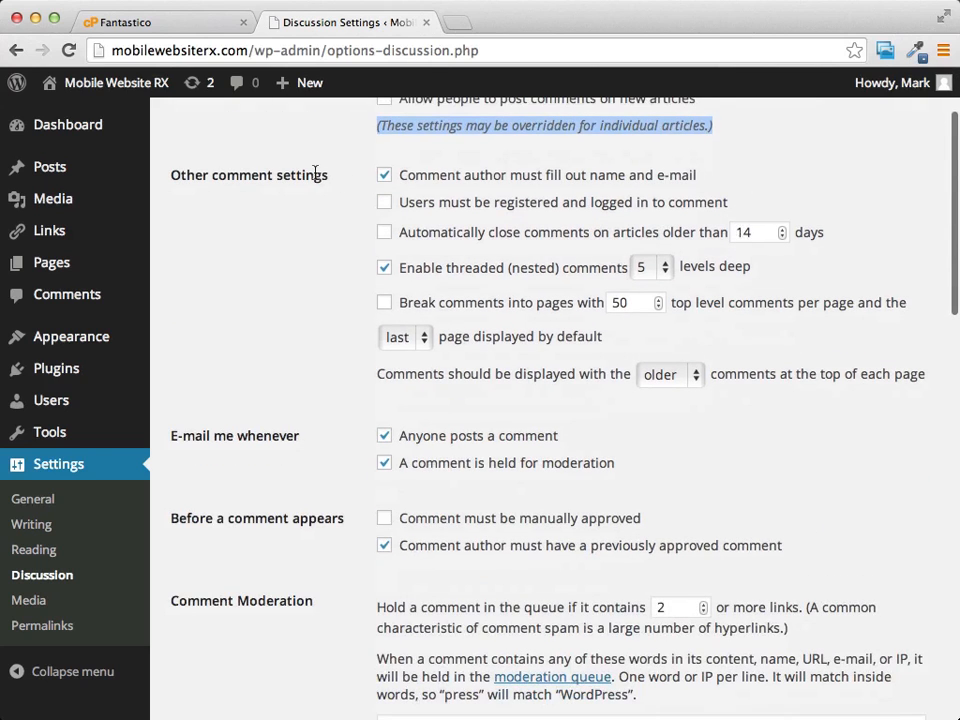
scroll(317, 176, down, 3)
scroll(315, 178, down, 5)
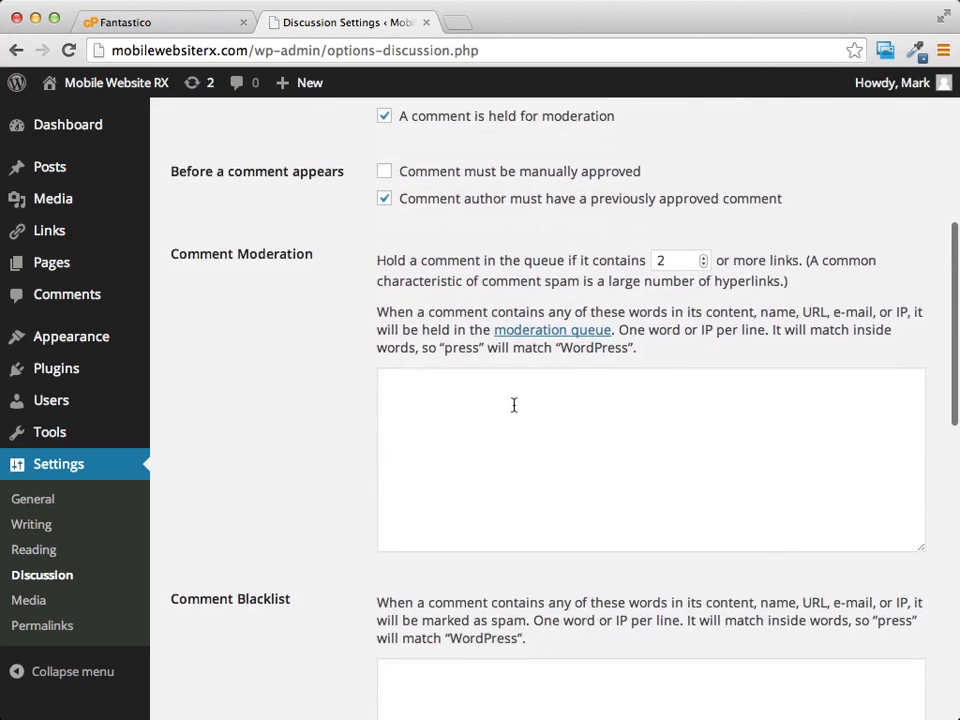
scroll(394, 429, down, 6)
scroll(396, 429, down, 14)
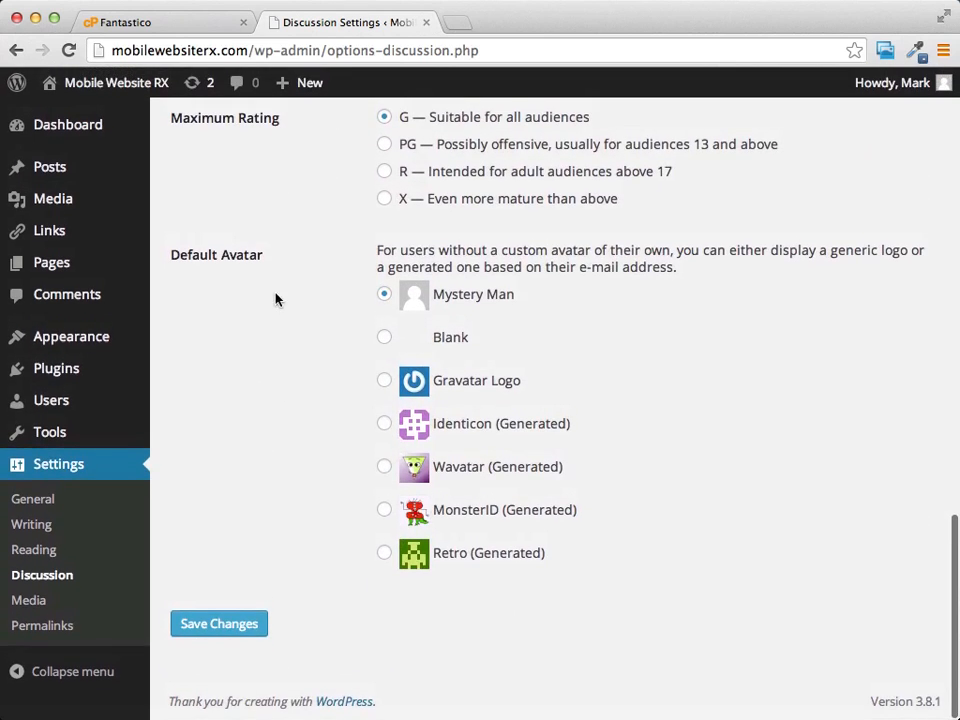
scroll(270, 438, down, 2)
click(237, 629)
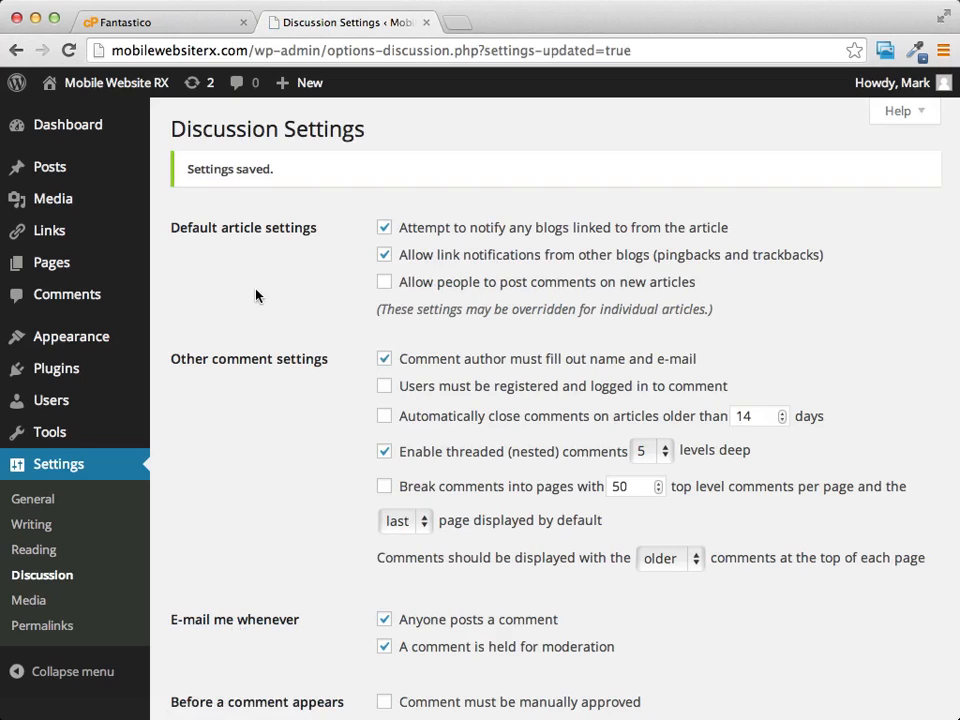
scroll(255, 295, down, 5)
scroll(255, 293, up, 5)
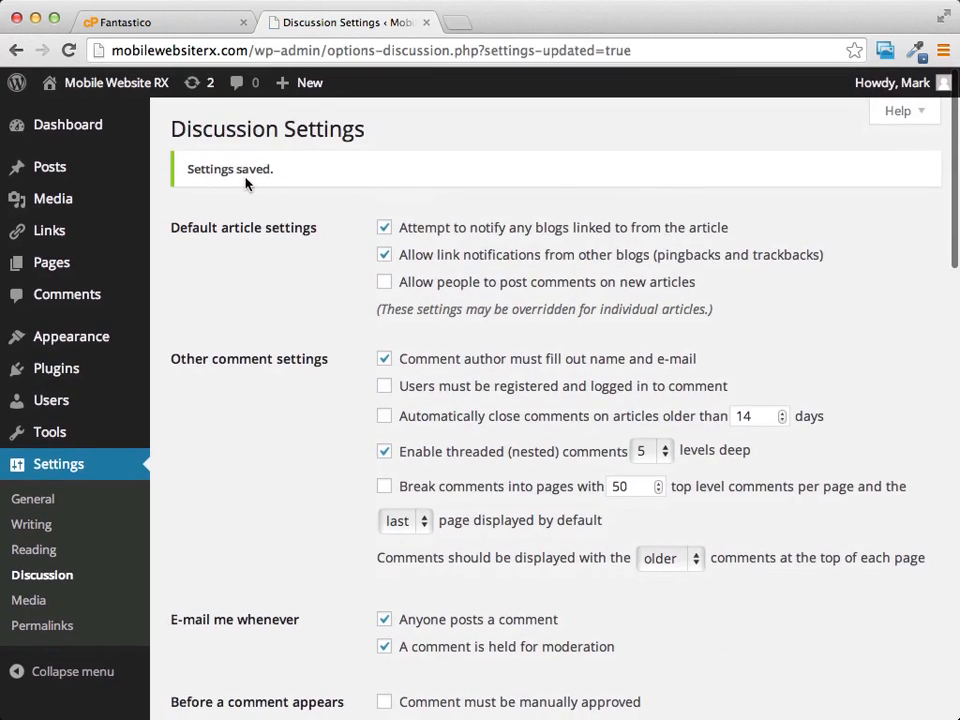
drag(182, 168, 312, 167)
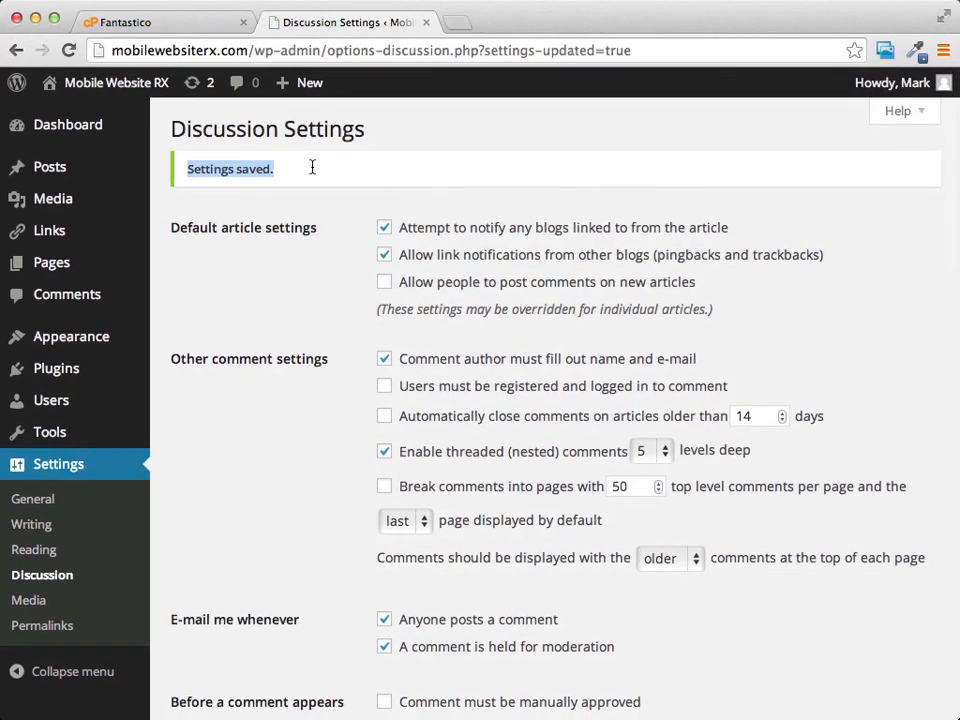
click(283, 178)
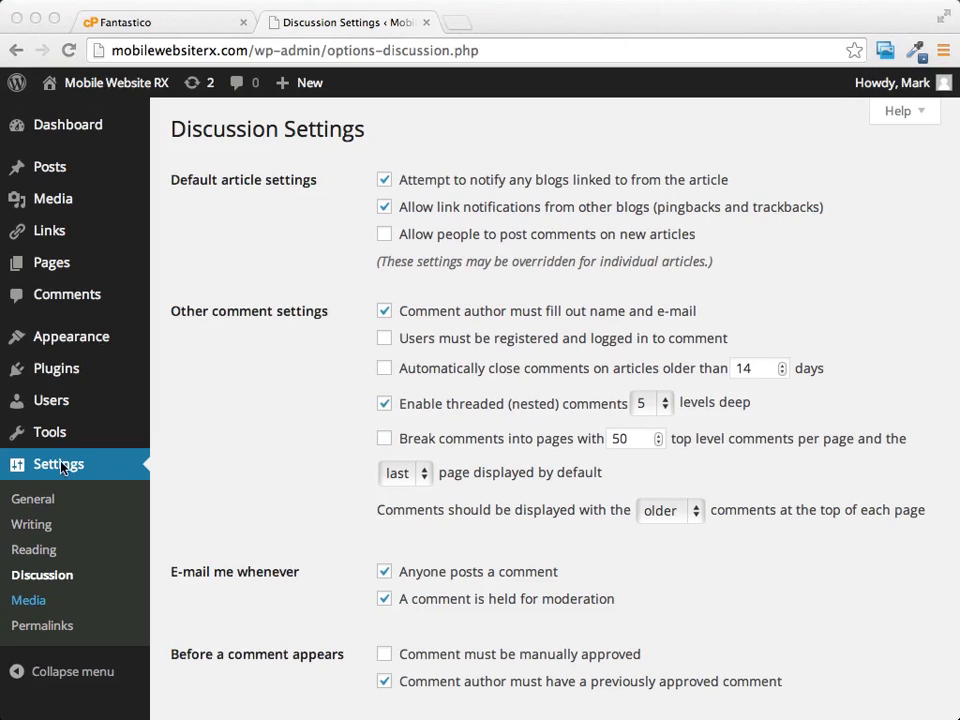
- Open the Reading settings
click(86, 559)
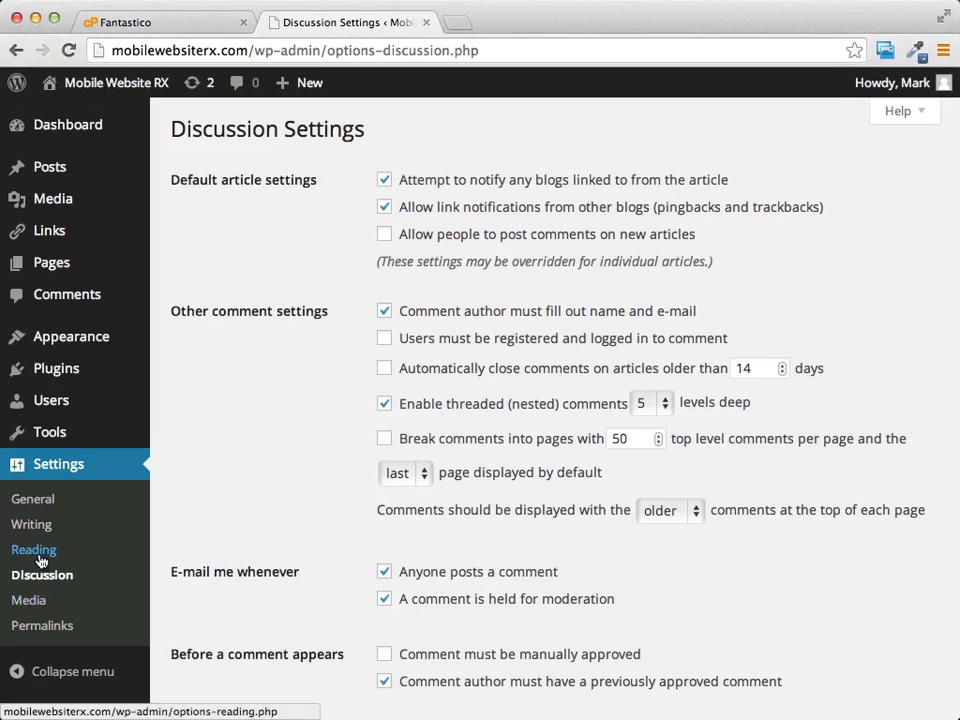
click(36, 558)
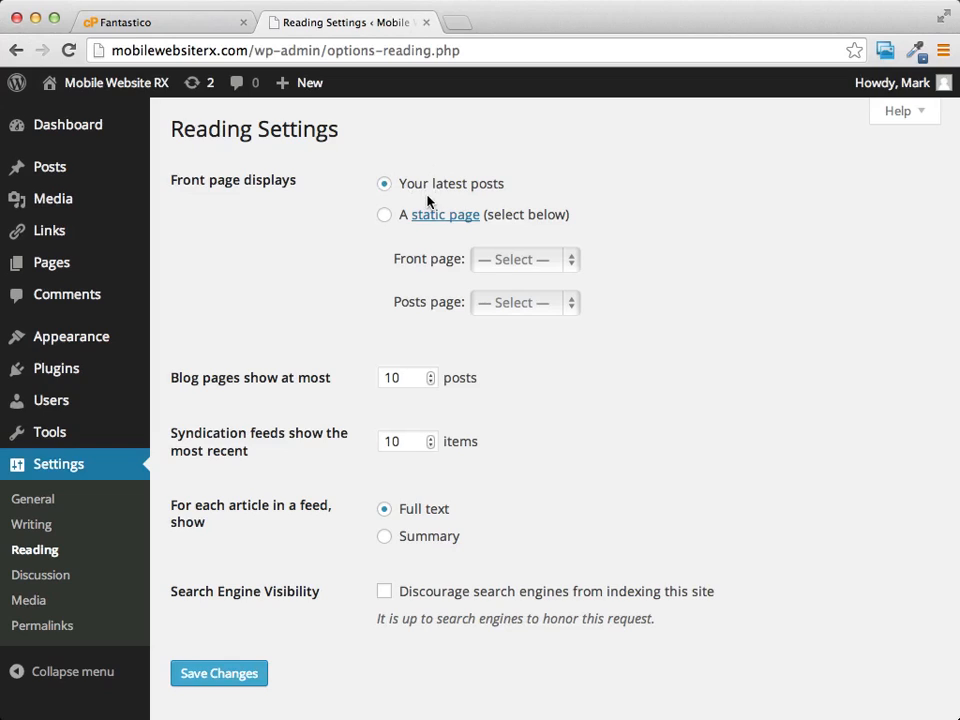
- Try a static front page using Sample Page, and return the front page display to Your latest posts
click(385, 218)
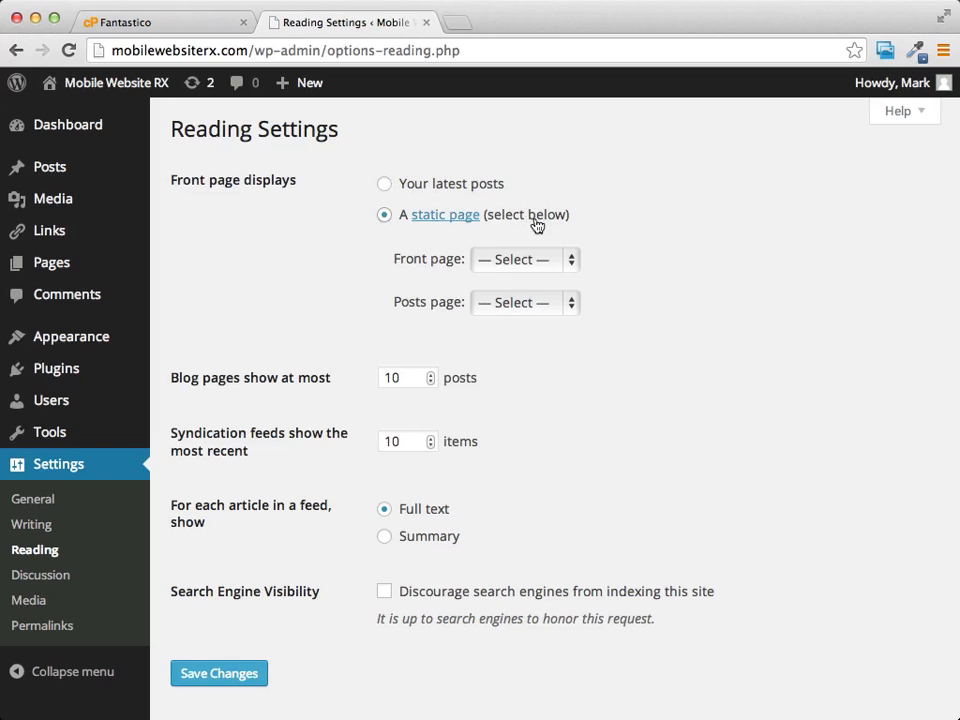
click(572, 262)
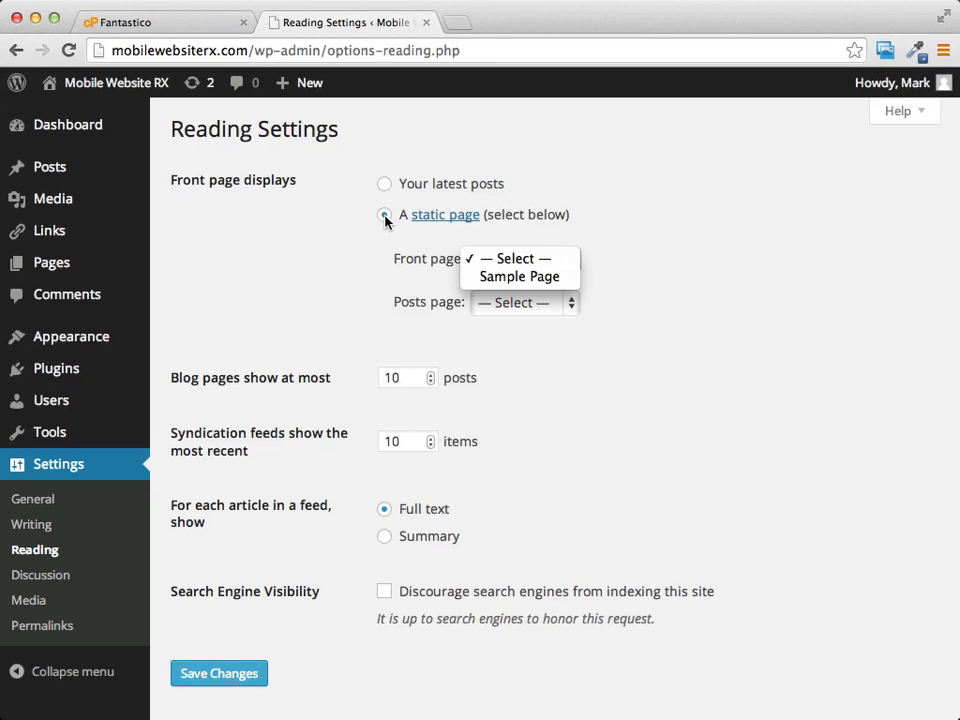
click(537, 280)
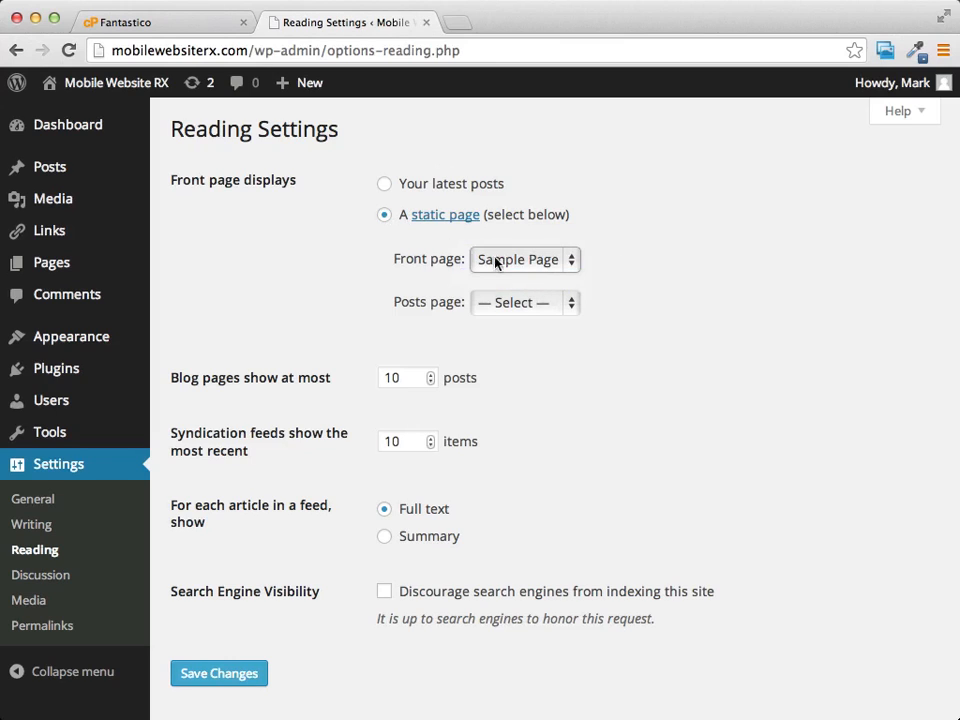
click(385, 186)
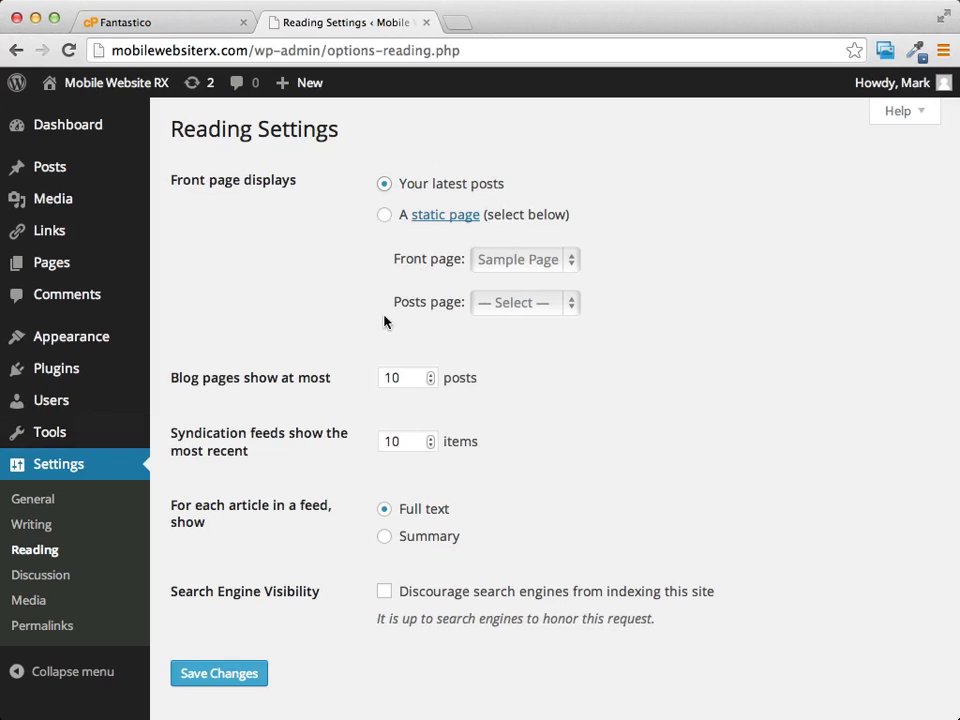
- View the Writing settings, and open the General settings
click(32, 527)
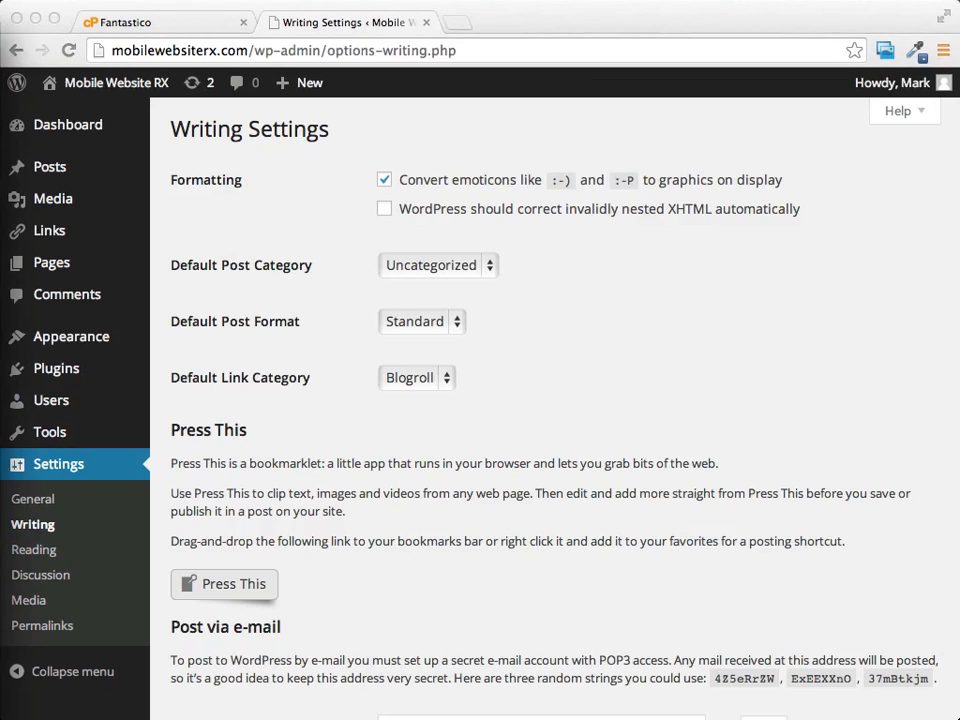
click(39, 505)
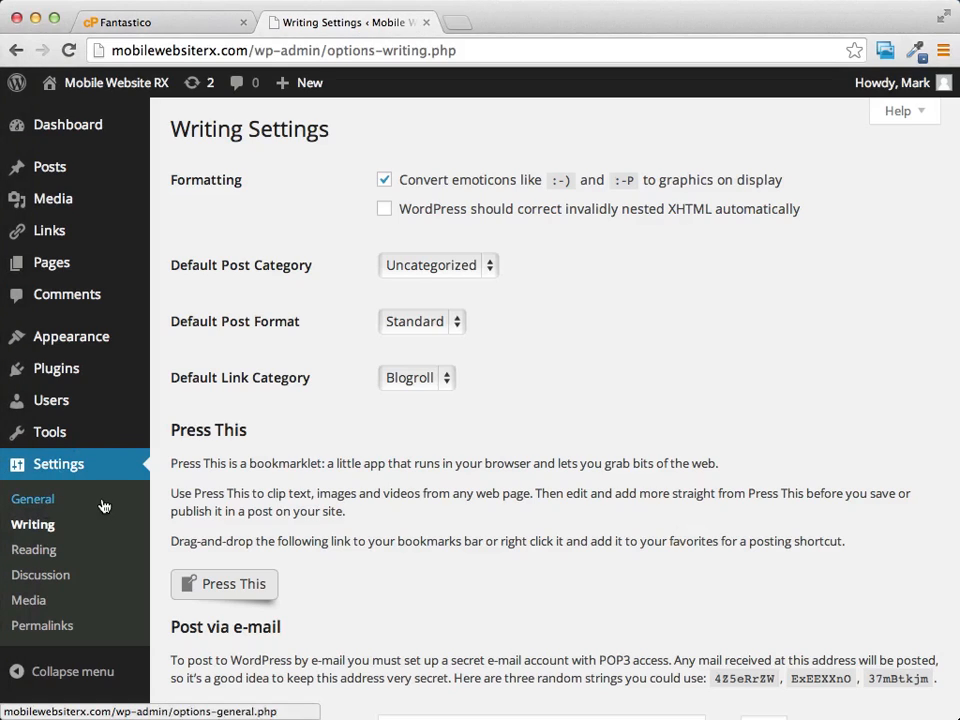
click(35, 503)
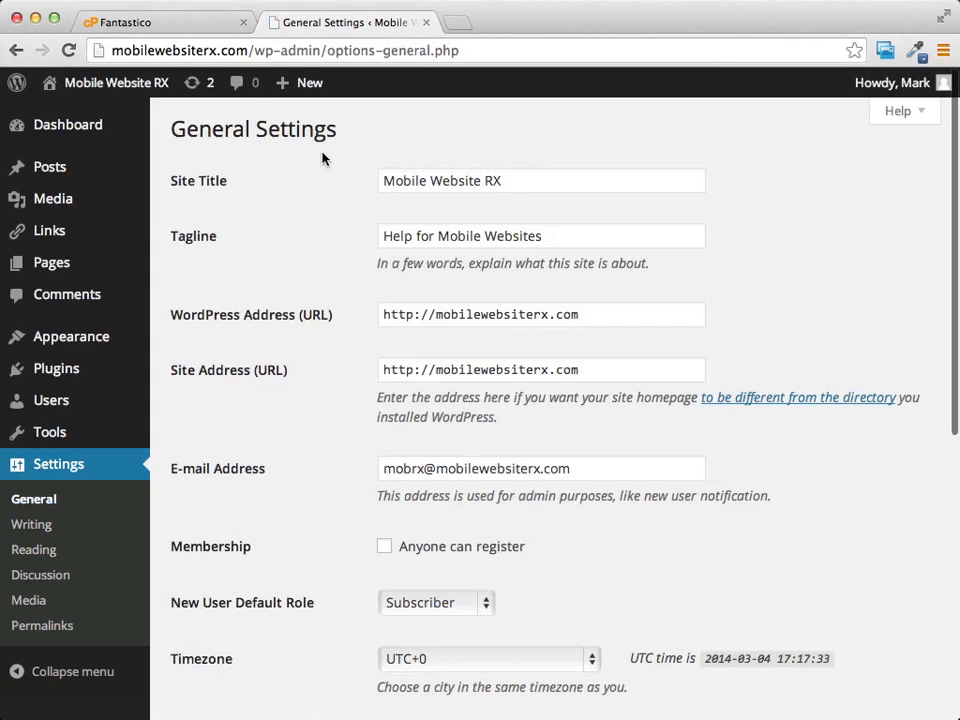
- Highlight the site title and the tagline in the General settings to review them
drag(389, 181, 527, 181)
click(514, 181)
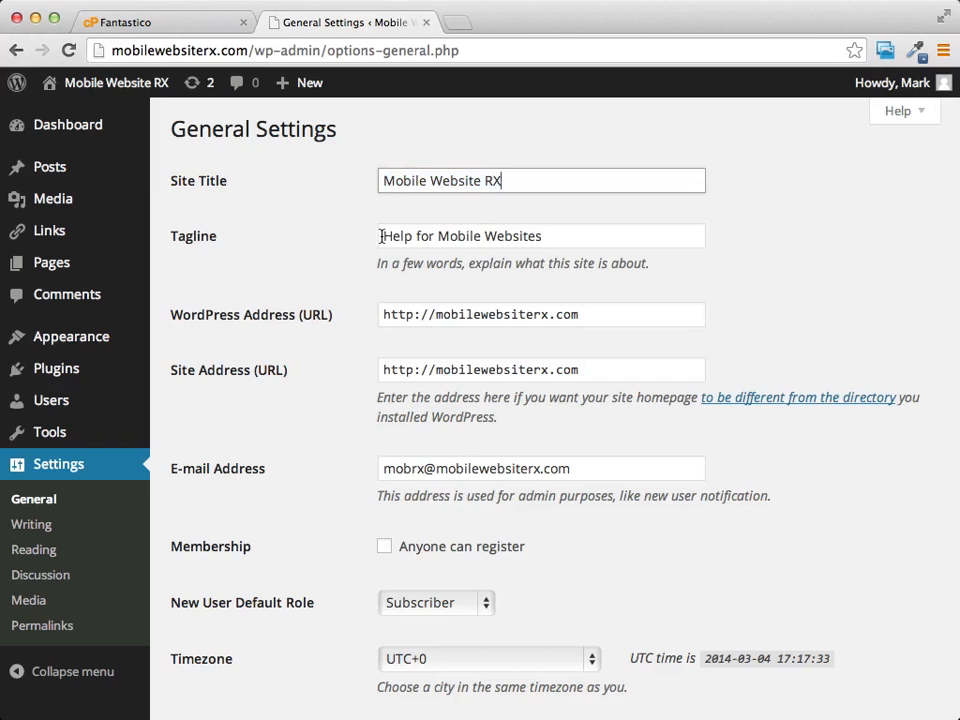
drag(381, 236, 569, 235)
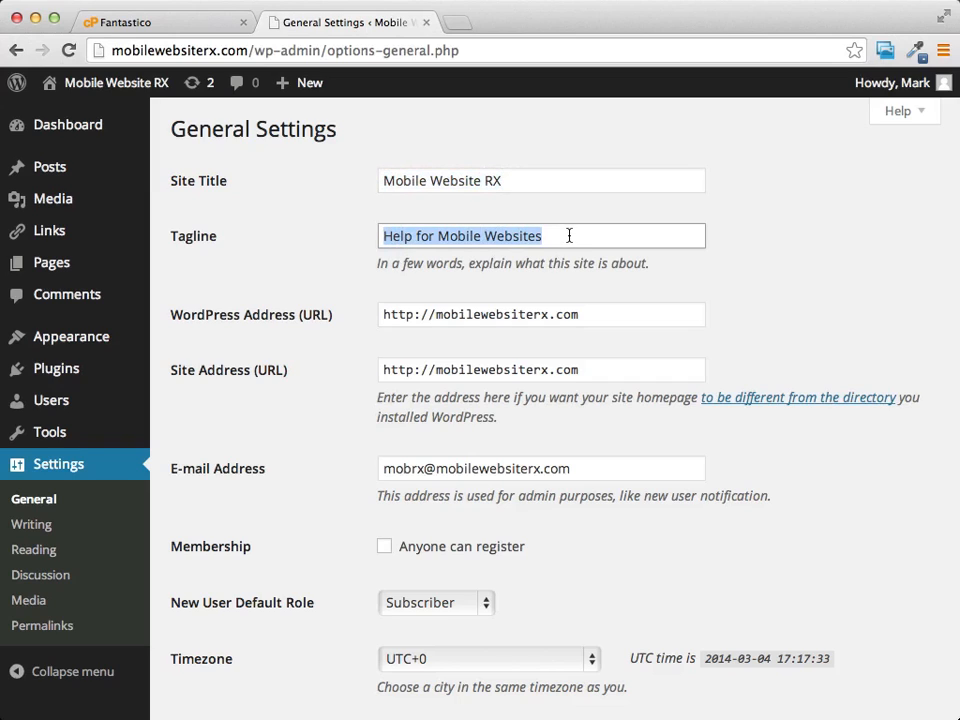
click(696, 219)
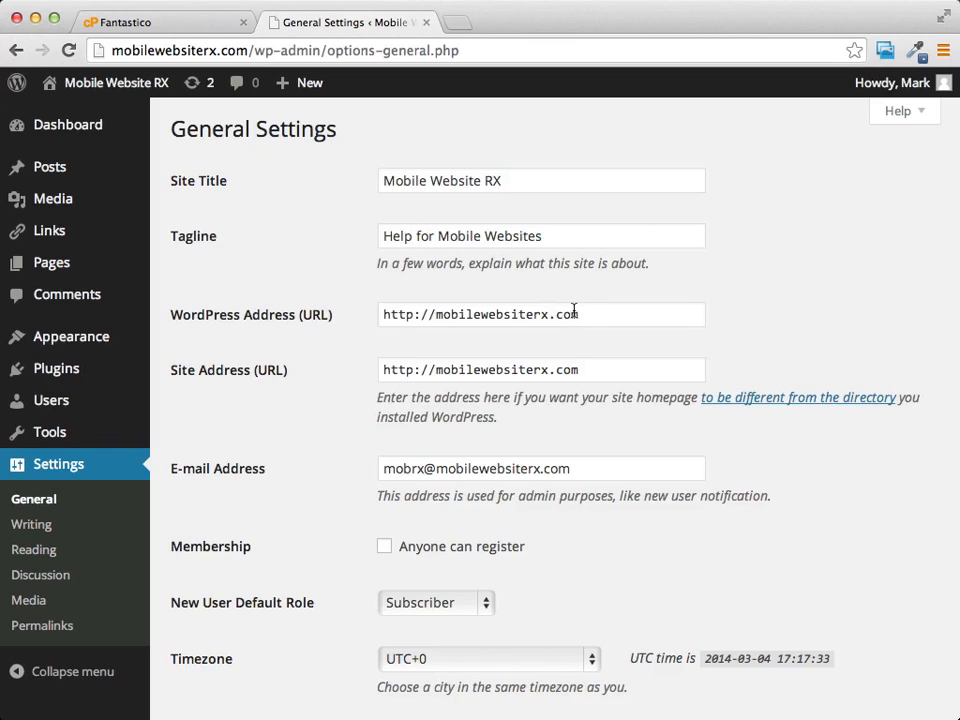
- Review the WordPress and site addresses in the General settings and highlight the admin e-mail address
scroll(819, 356, down, 1)
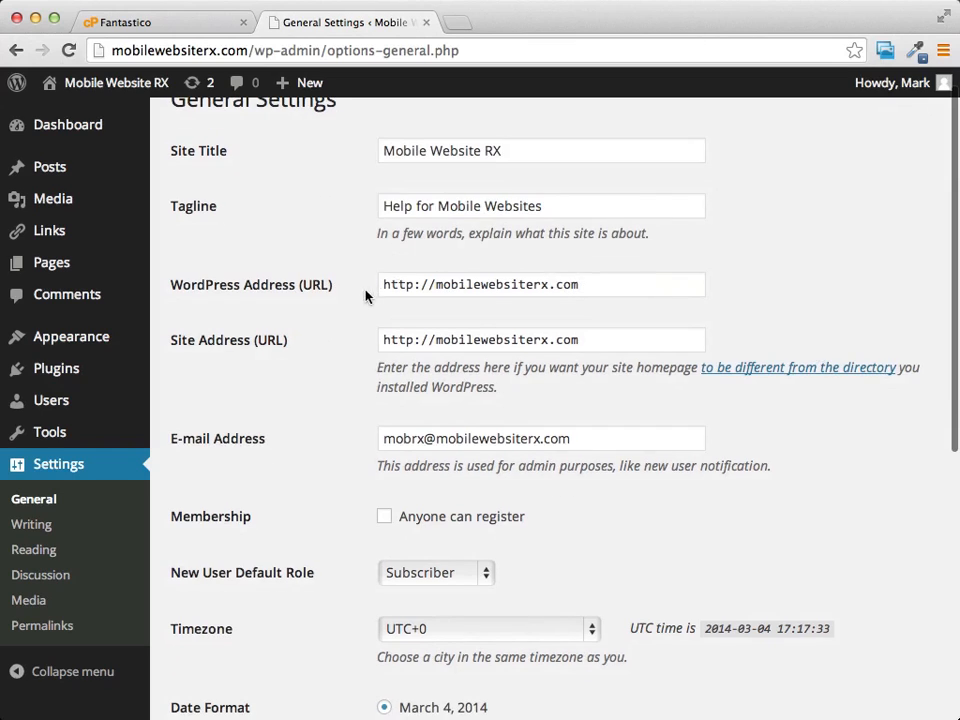
scroll(658, 309, down, 4)
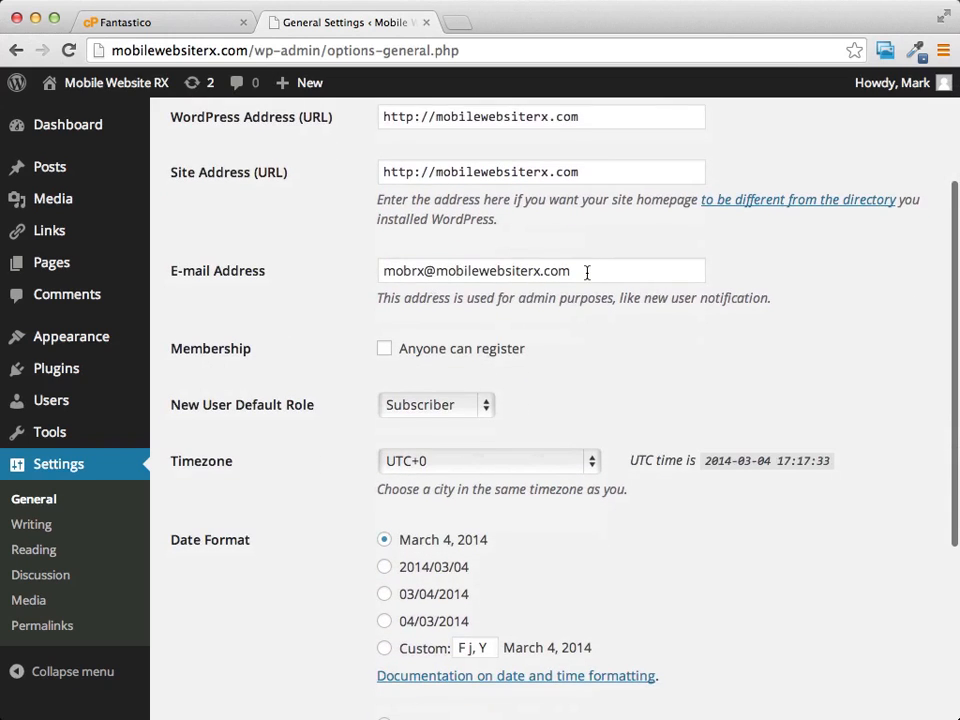
click(587, 272)
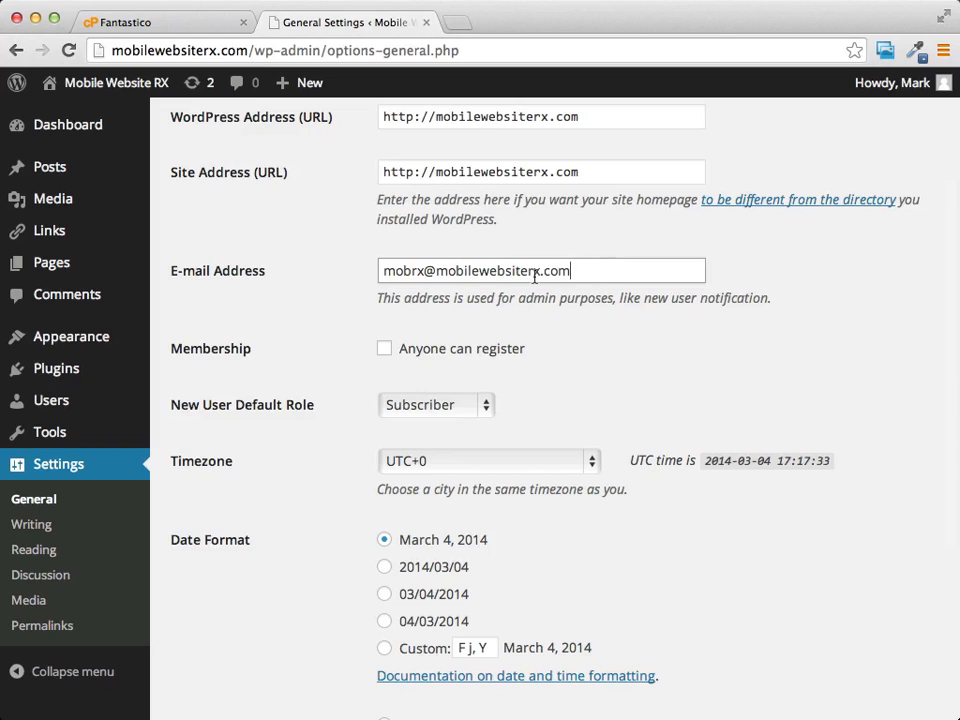
drag(370, 281, 375, 266)
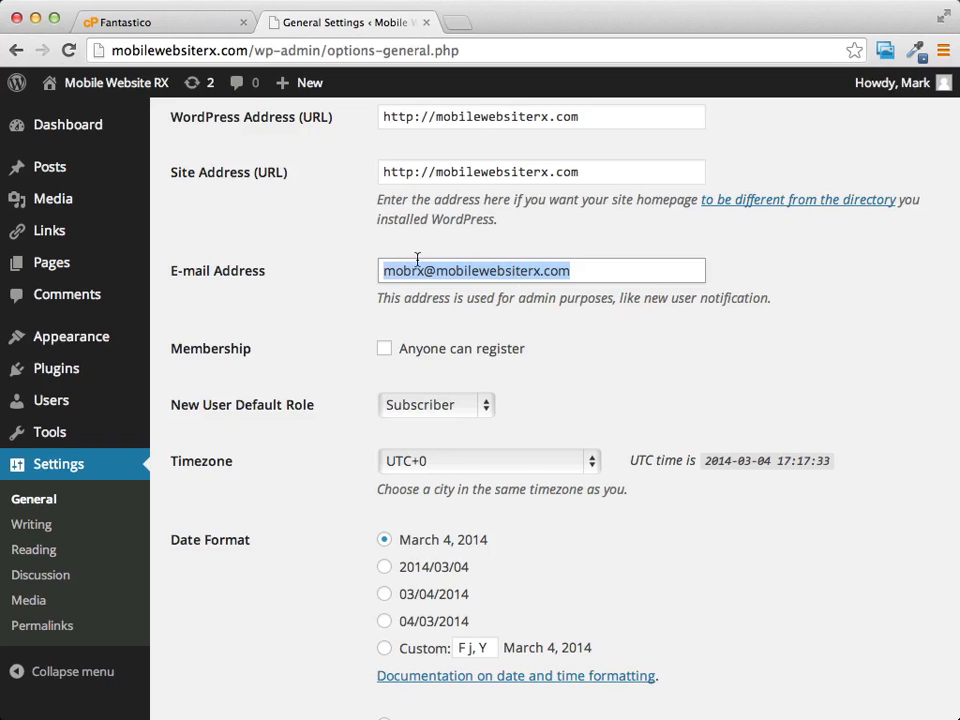
- Examine the available timezone choices and the week start day options in the General settings
scroll(724, 377, down, 1)
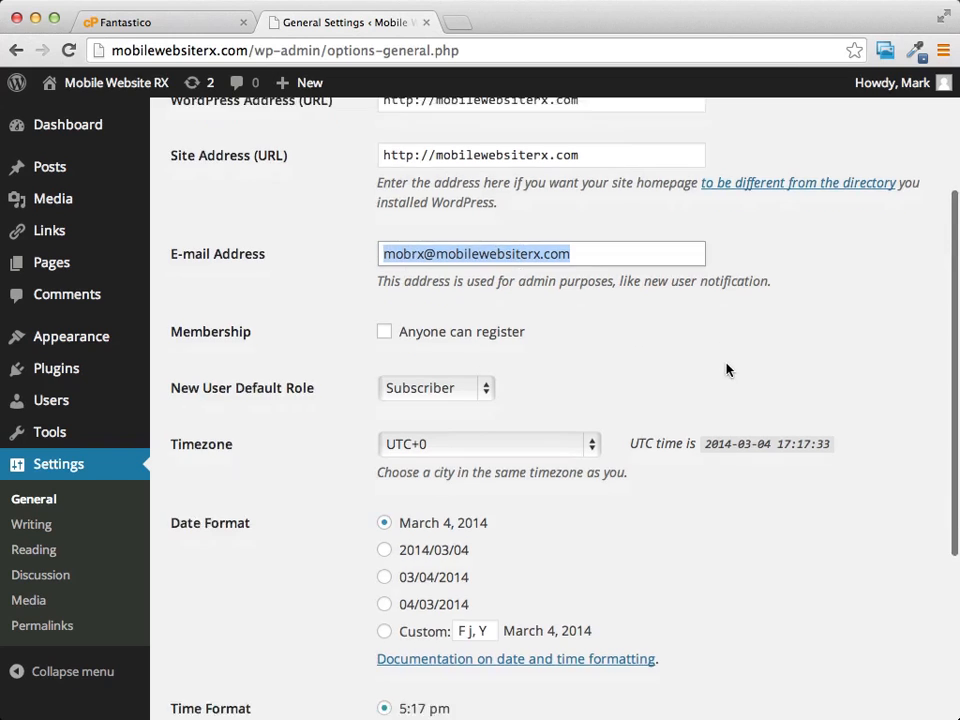
scroll(727, 370, down, 3)
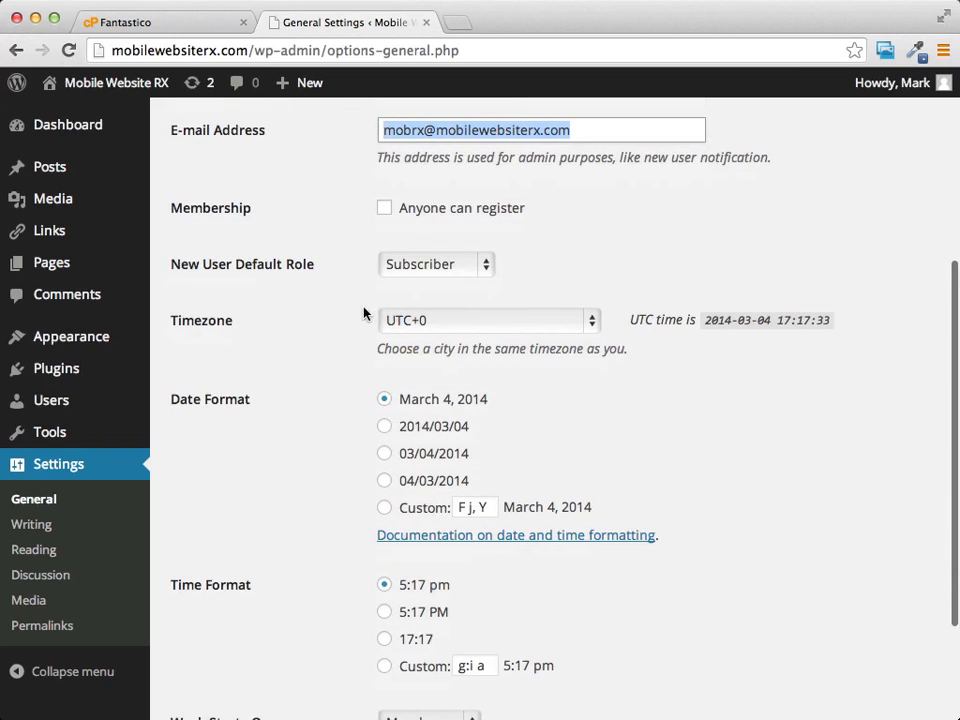
scroll(285, 328, down, 3)
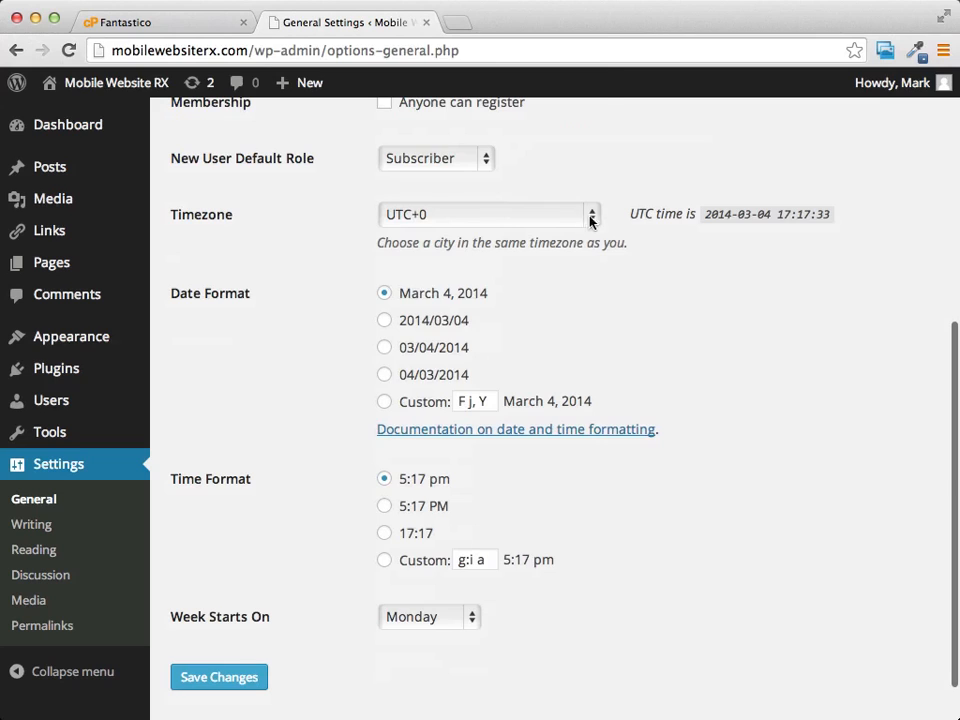
click(590, 216)
click(596, 216)
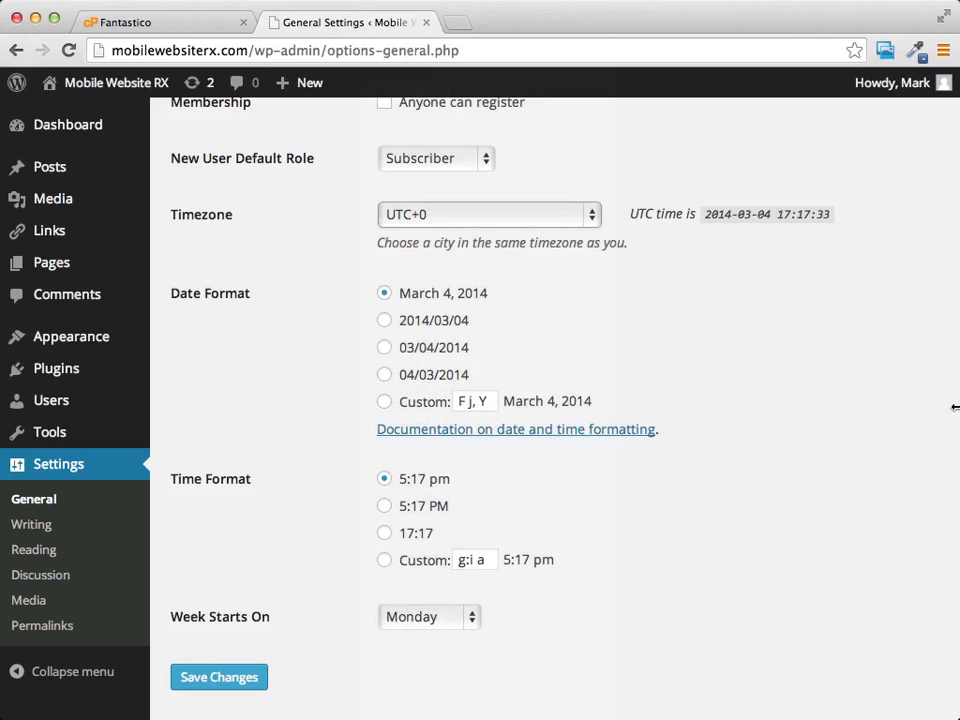
scroll(360, 410, down, 1)
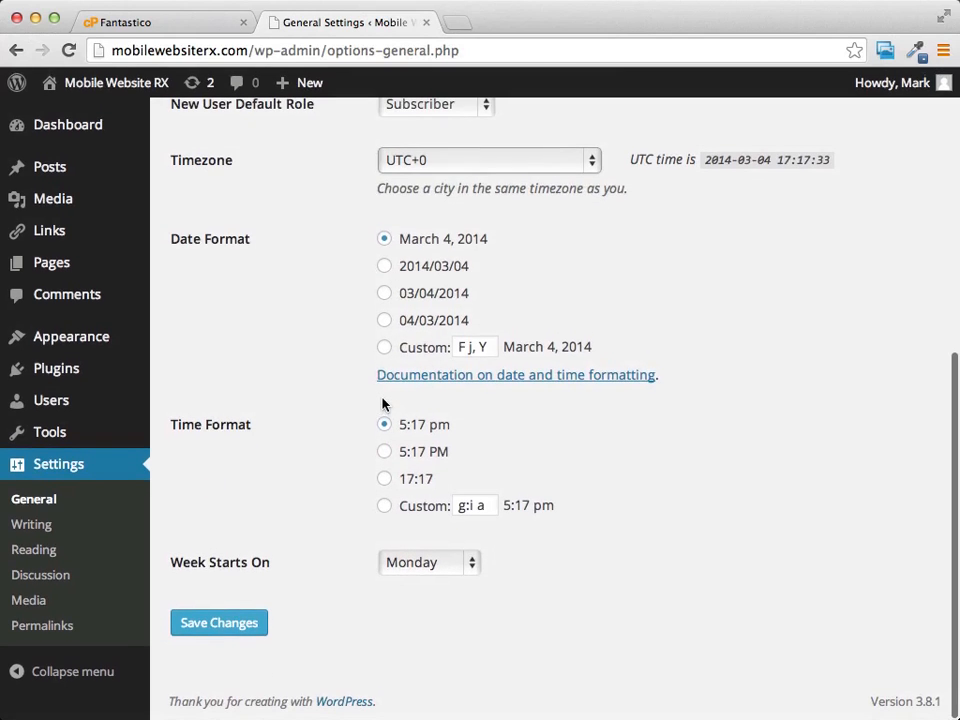
click(443, 563)
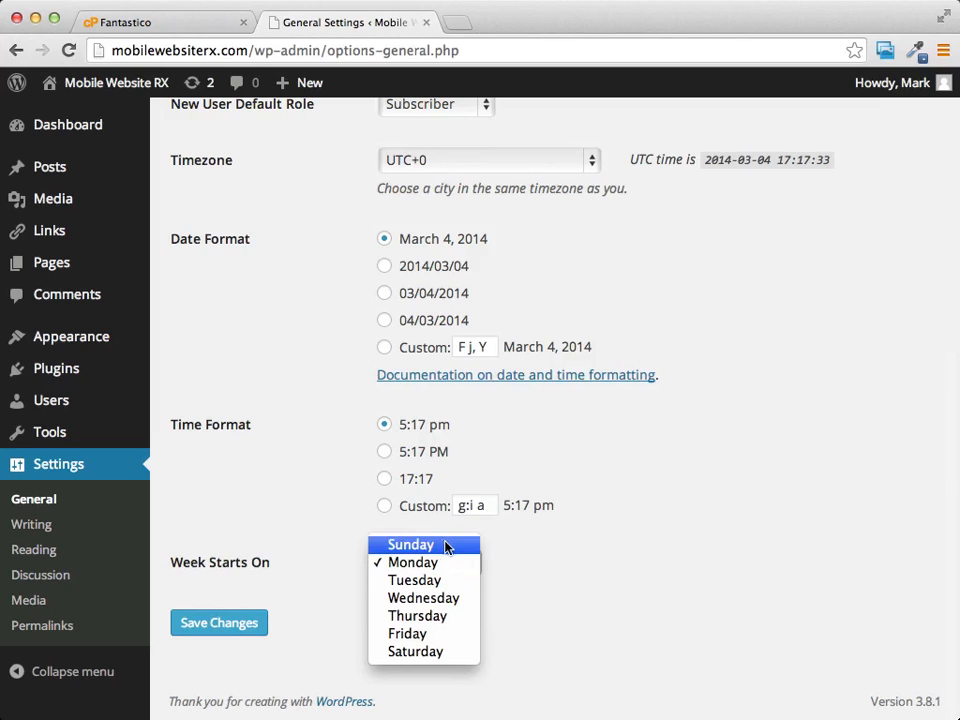
click(679, 553)
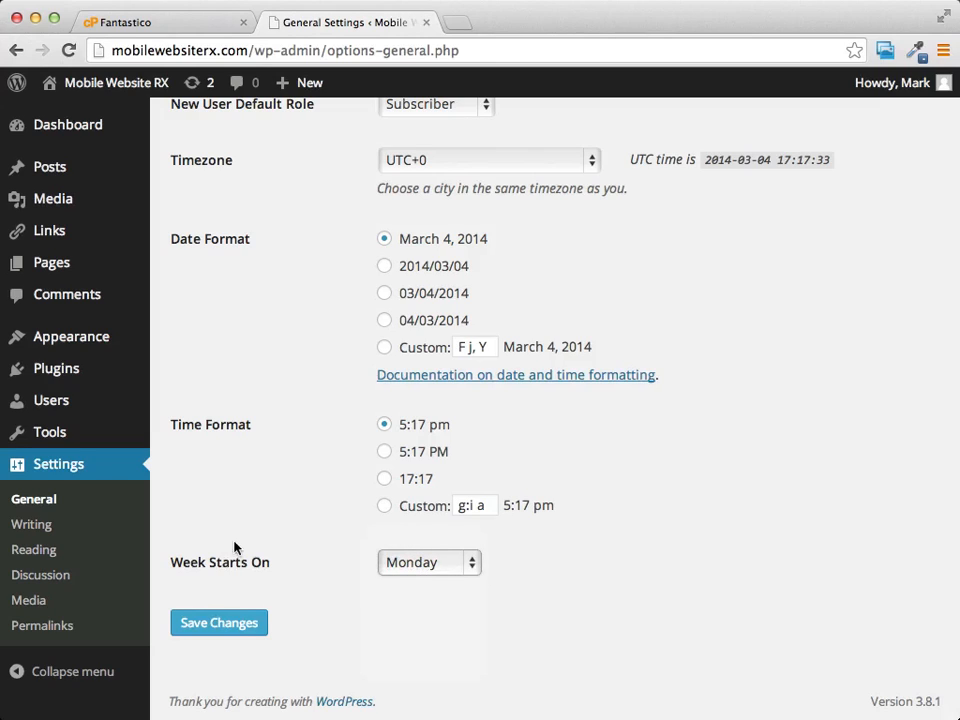
- Look over the General settings once more and save them
scroll(321, 266, up, 10)
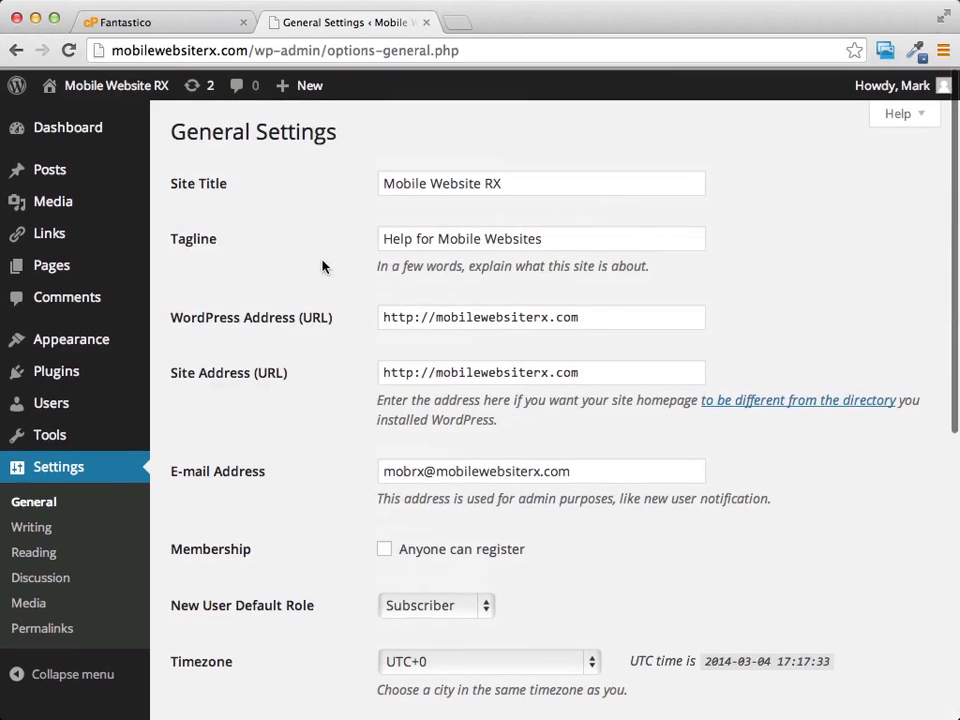
scroll(347, 236, down, 5)
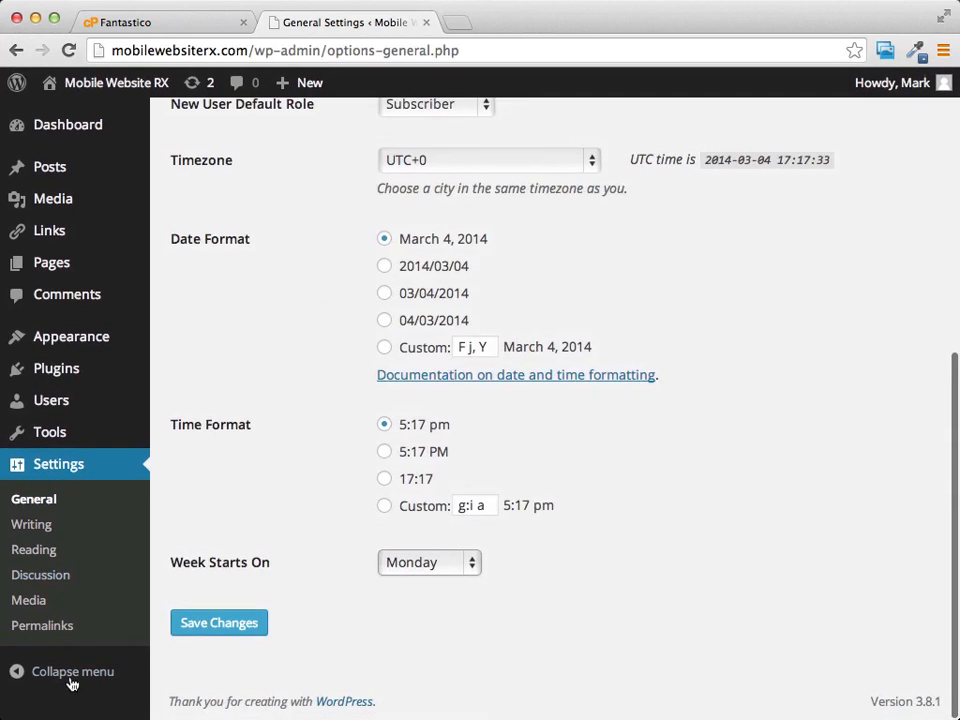
click(222, 628)
click(222, 628)
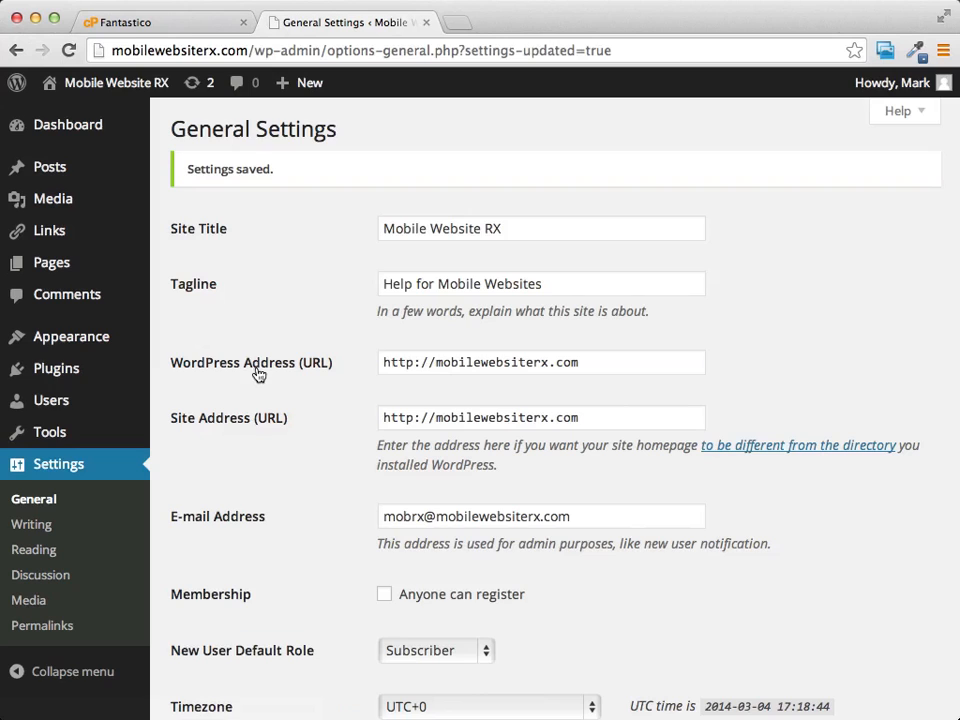
- Open the list of users and filter it to show only administrators
click(47, 405)
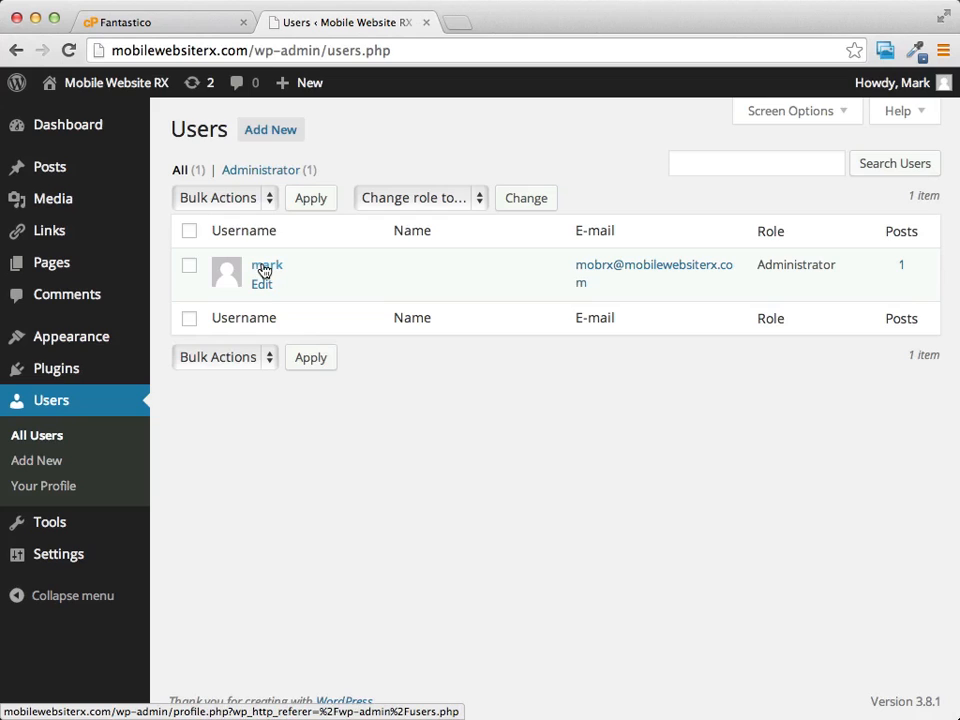
click(268, 171)
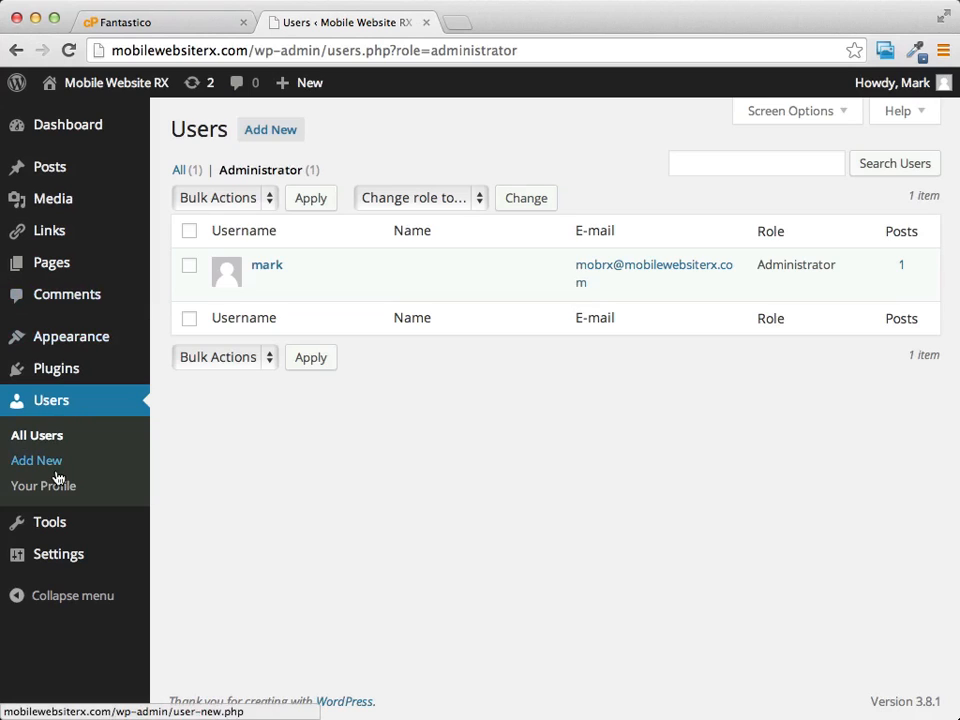
mouse_move(62, 553)
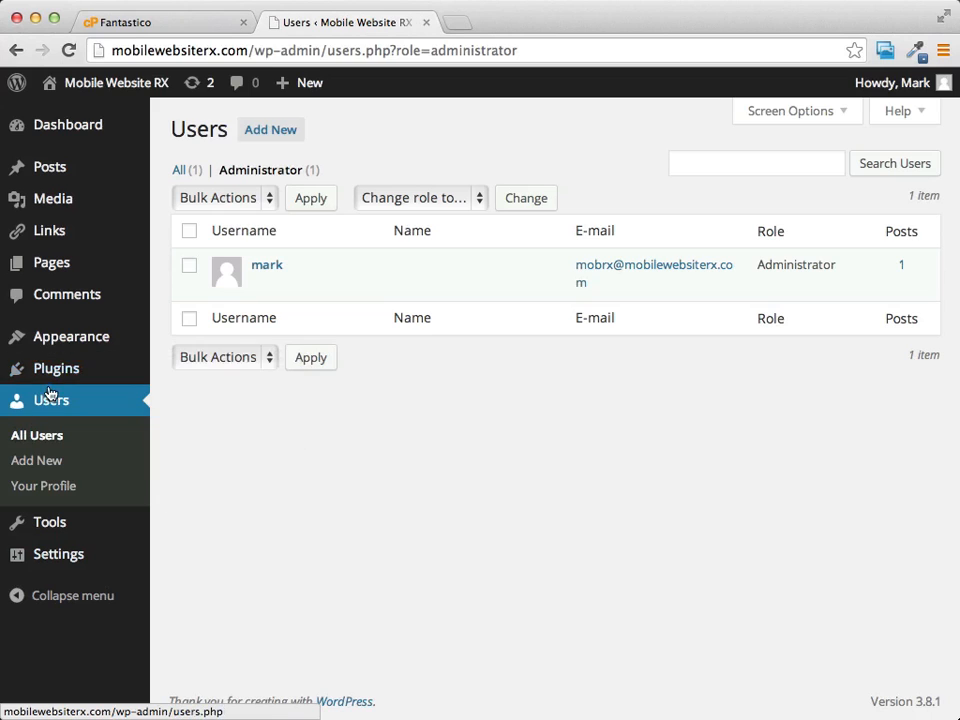
- Open the form for adding a new user and examine its fields and the available user roles
click(36, 462)
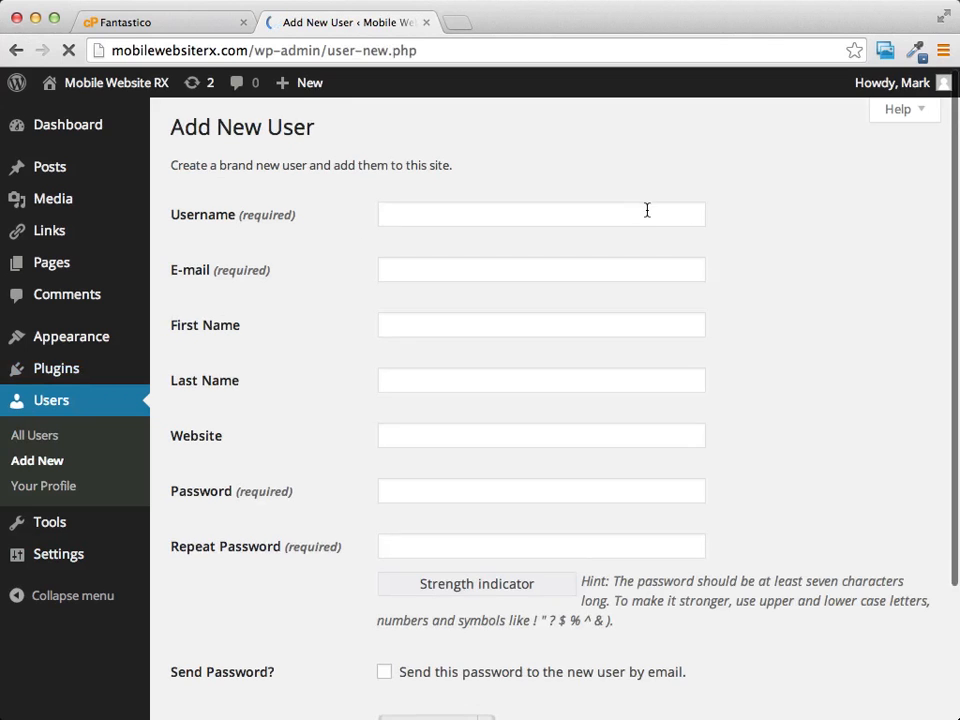
scroll(647, 210, down, 2)
scroll(648, 214, up, 2)
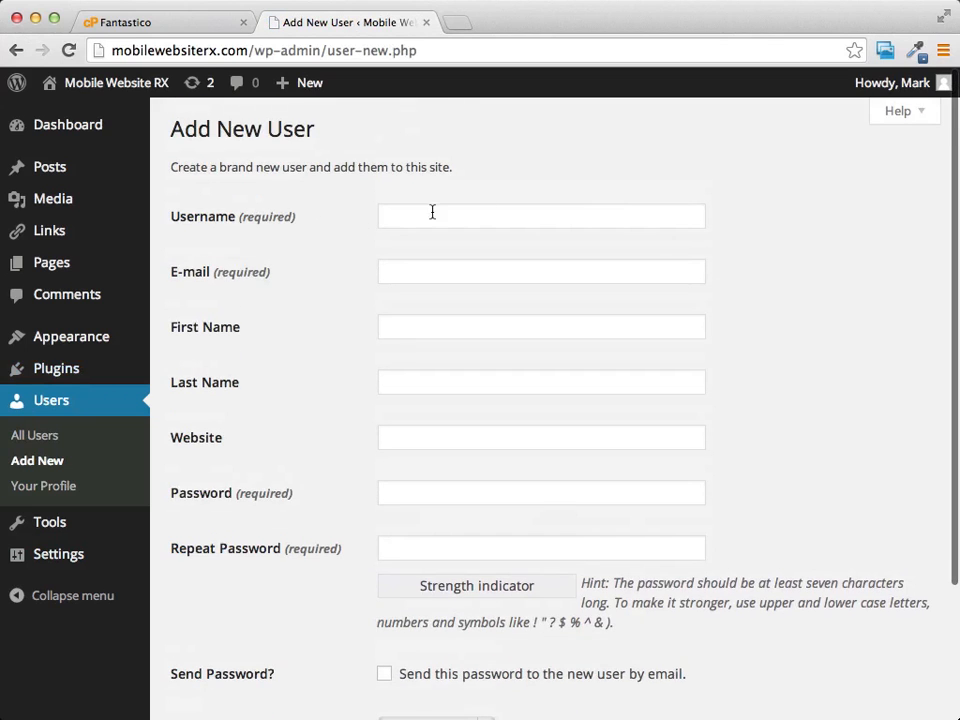
scroll(572, 212, down, 5)
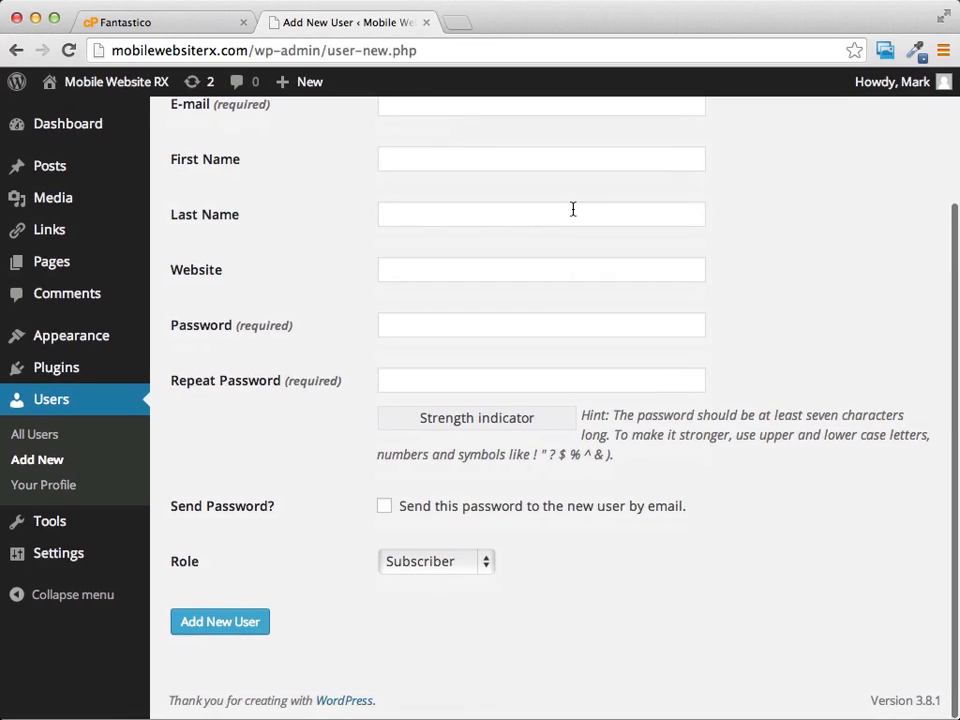
scroll(375, 221, up, 5)
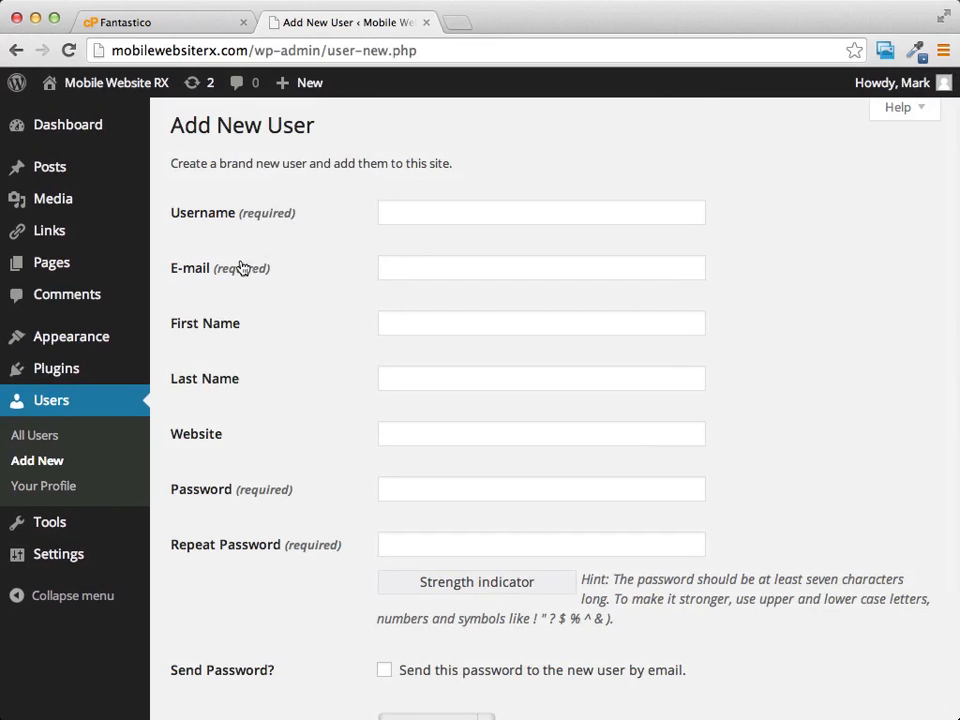
scroll(694, 418, down, 4)
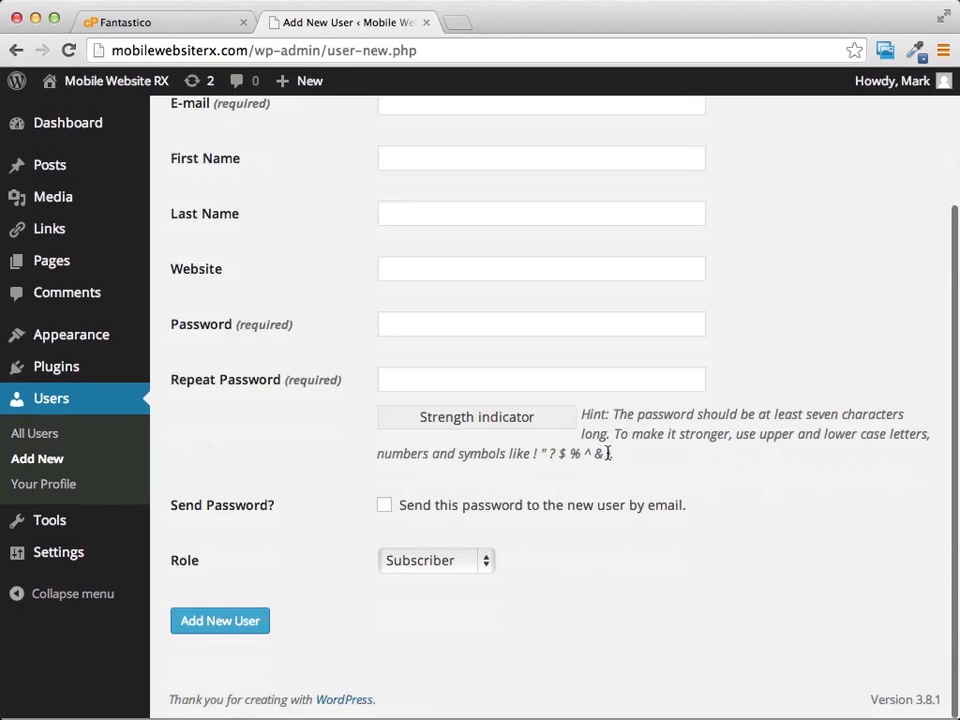
click(432, 562)
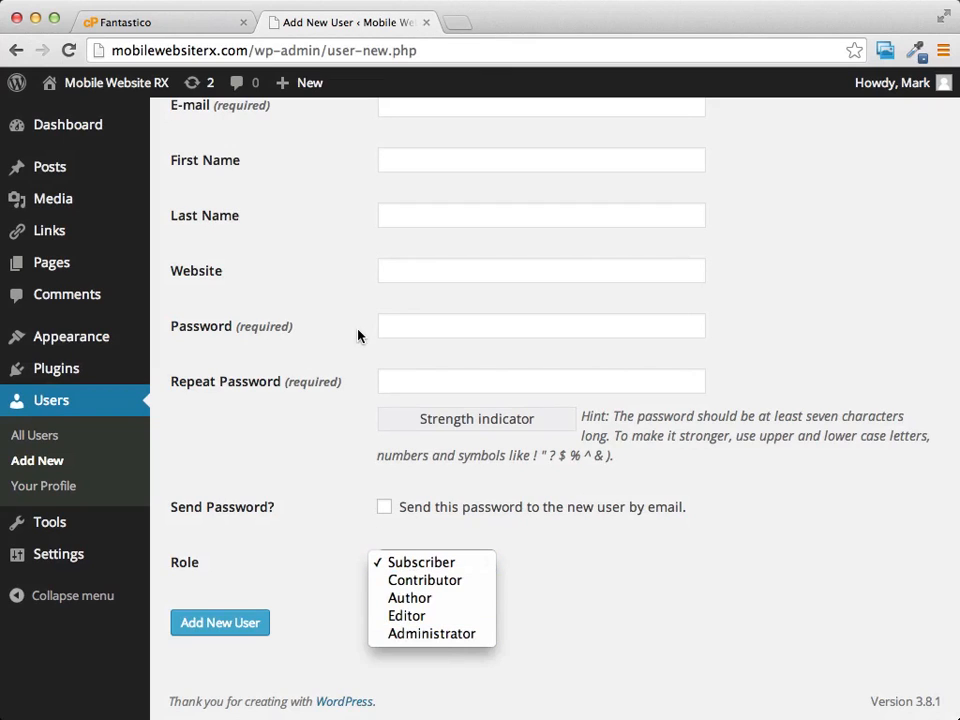
click(884, 283)
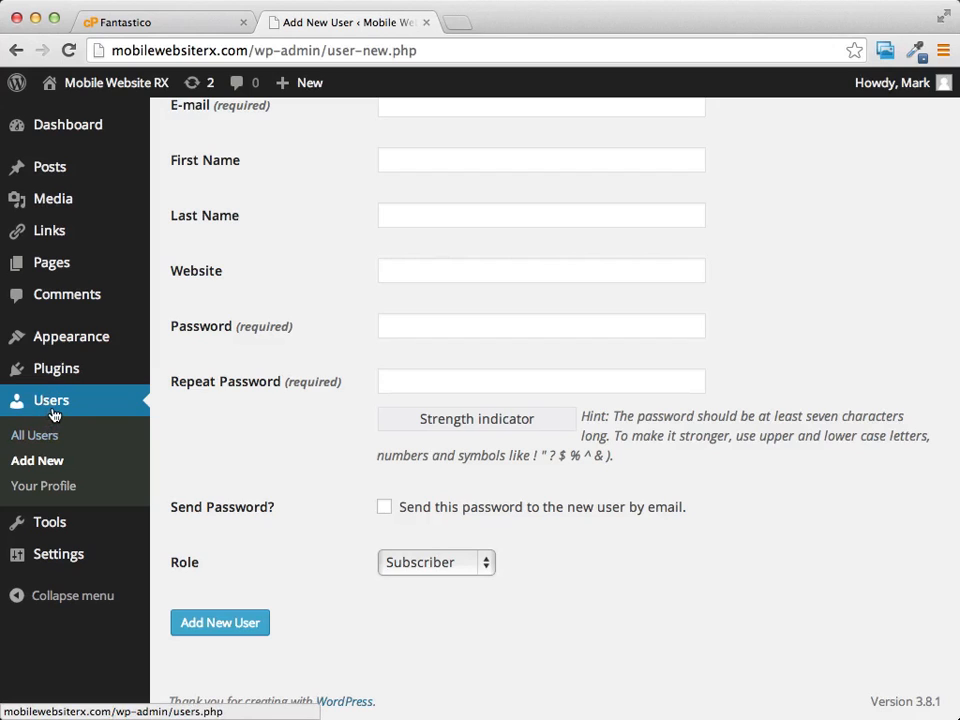
- Return to the Dashboard home and view the available Appearance and Settings subpages
click(64, 131)
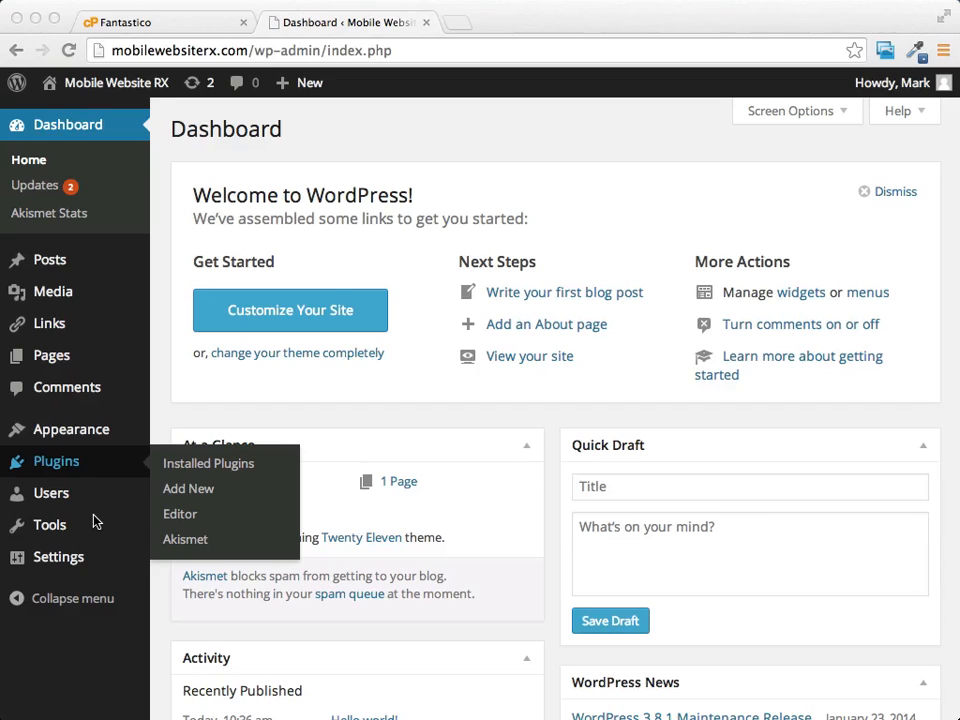
mouse_move(65, 432)
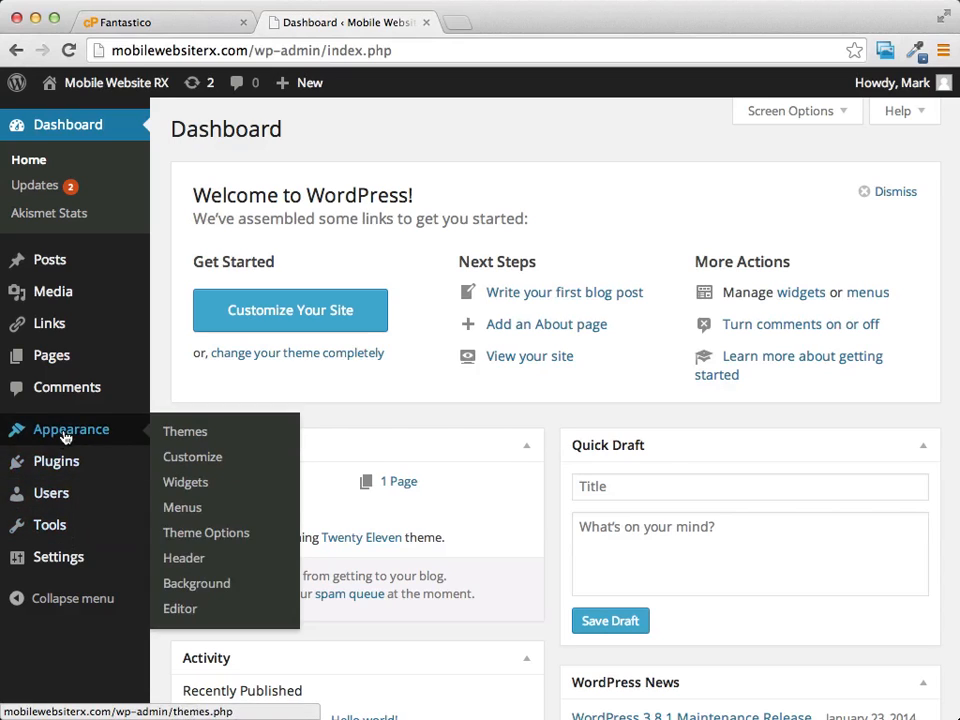
mouse_move(30, 560)
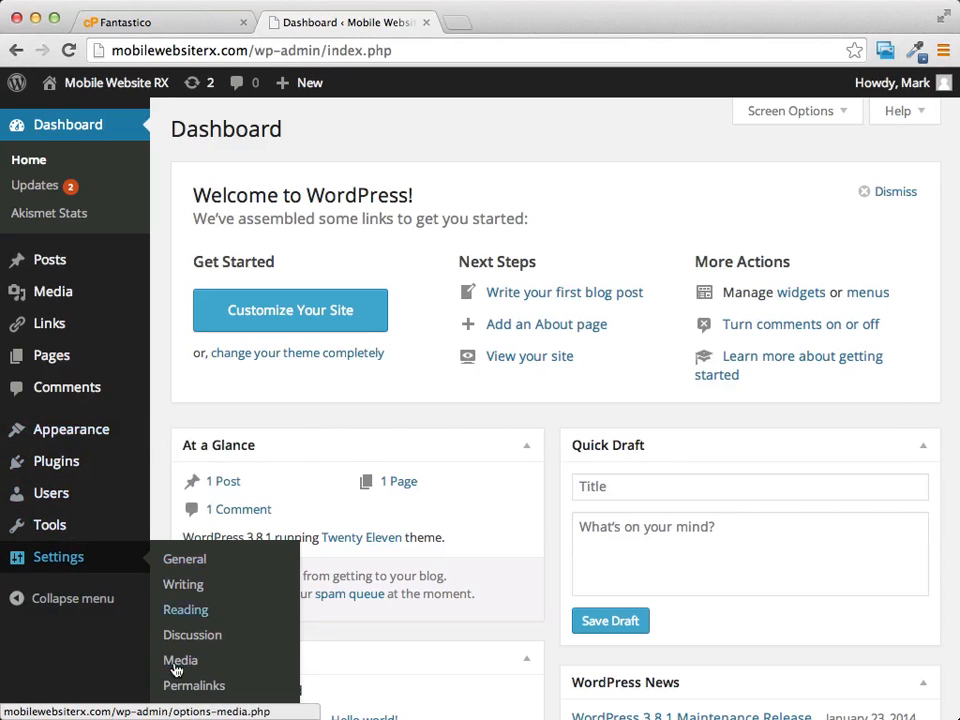